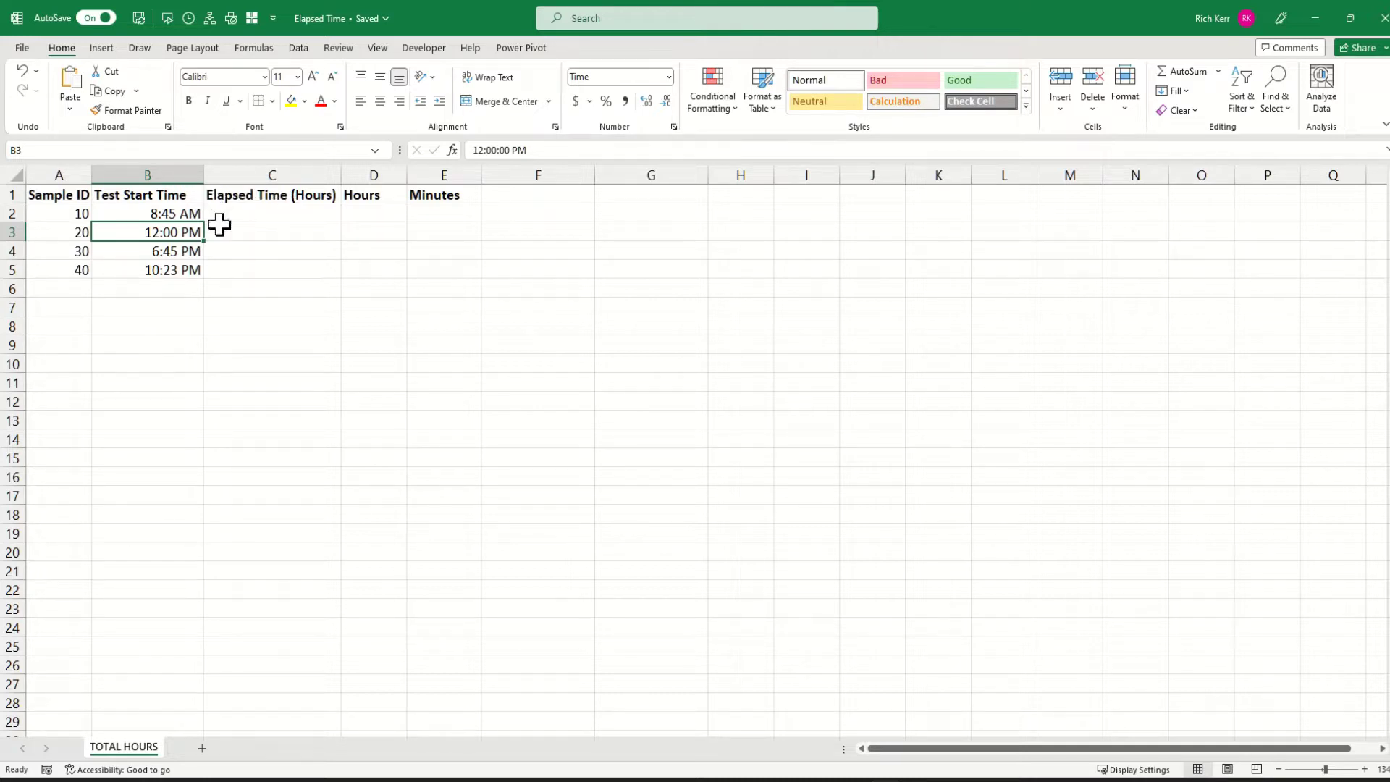
# Step: Enter =NOW() in G2 to show the current date and time
pyautogui.click(255, 209)
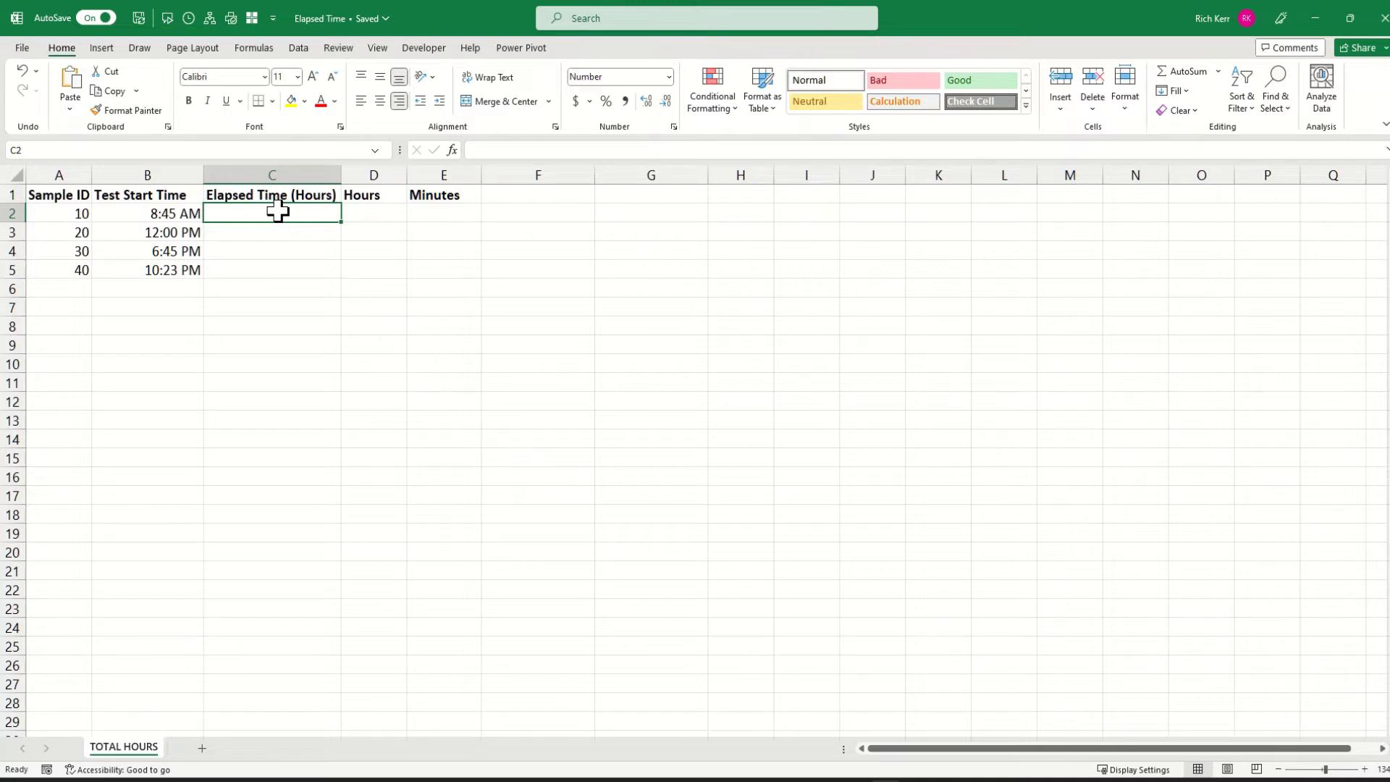
pyautogui.click(645, 212)
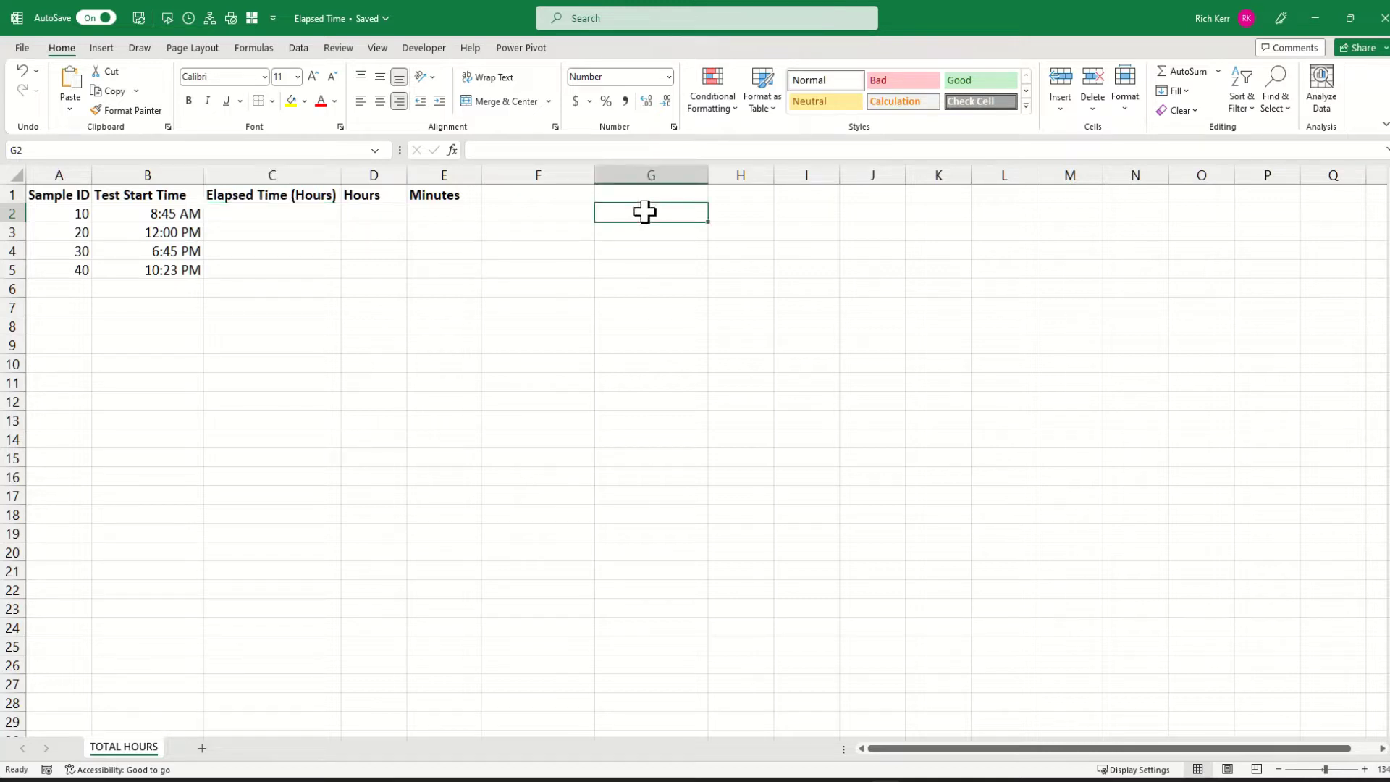
pyautogui.write('=now()')
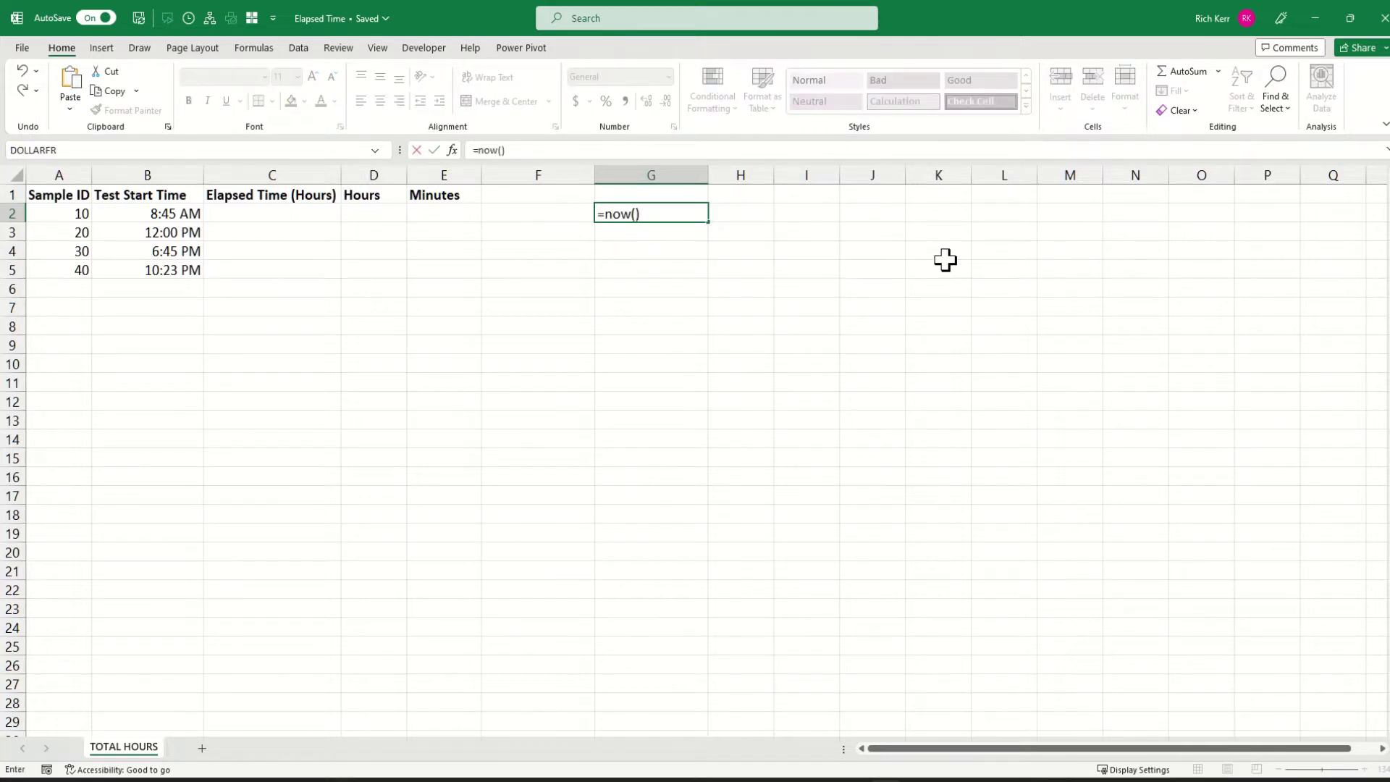
pyautogui.press('Return')
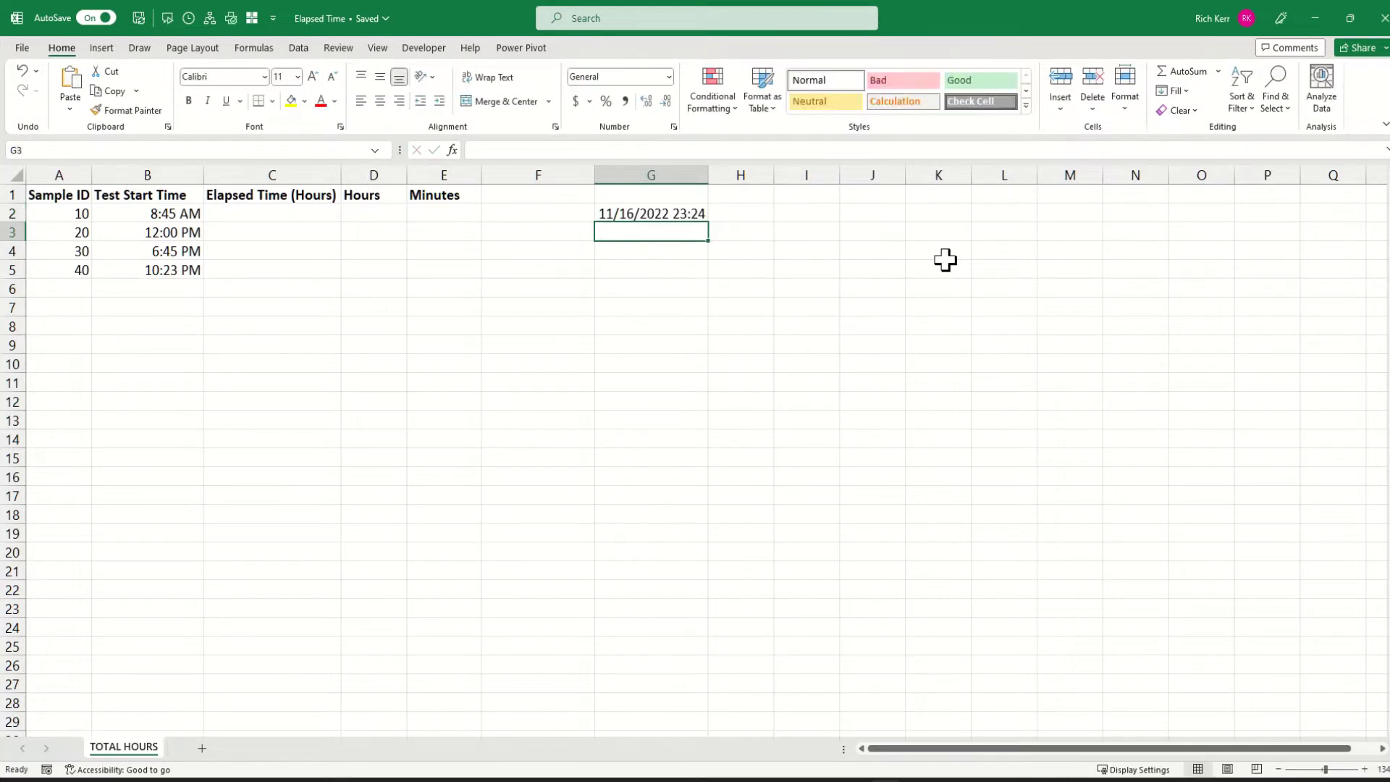
# Step: Enter =TODAY() in G3 and =NOW()-TODAY() in G4, giving about 0.9756
pyautogui.click(623, 211)
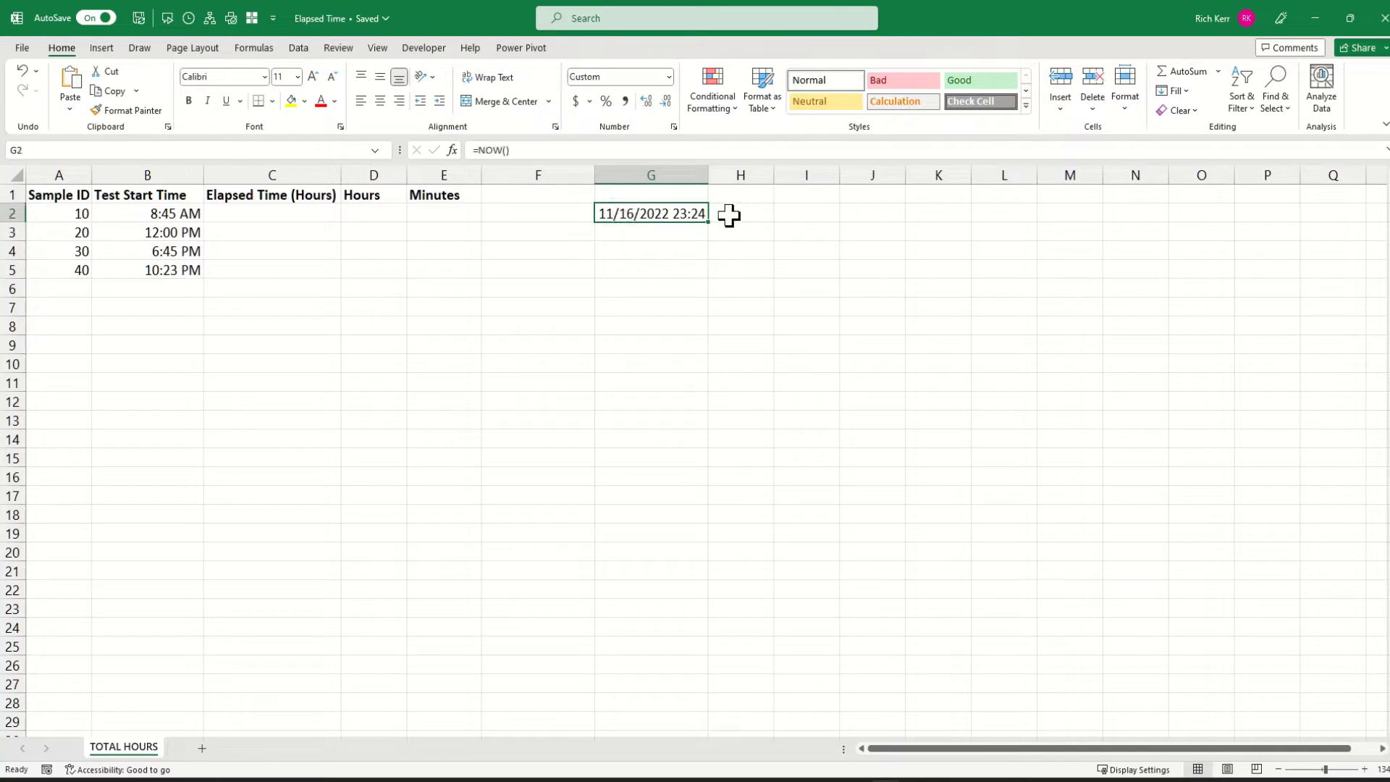
pyautogui.click(664, 234)
pyautogui.write('=t')
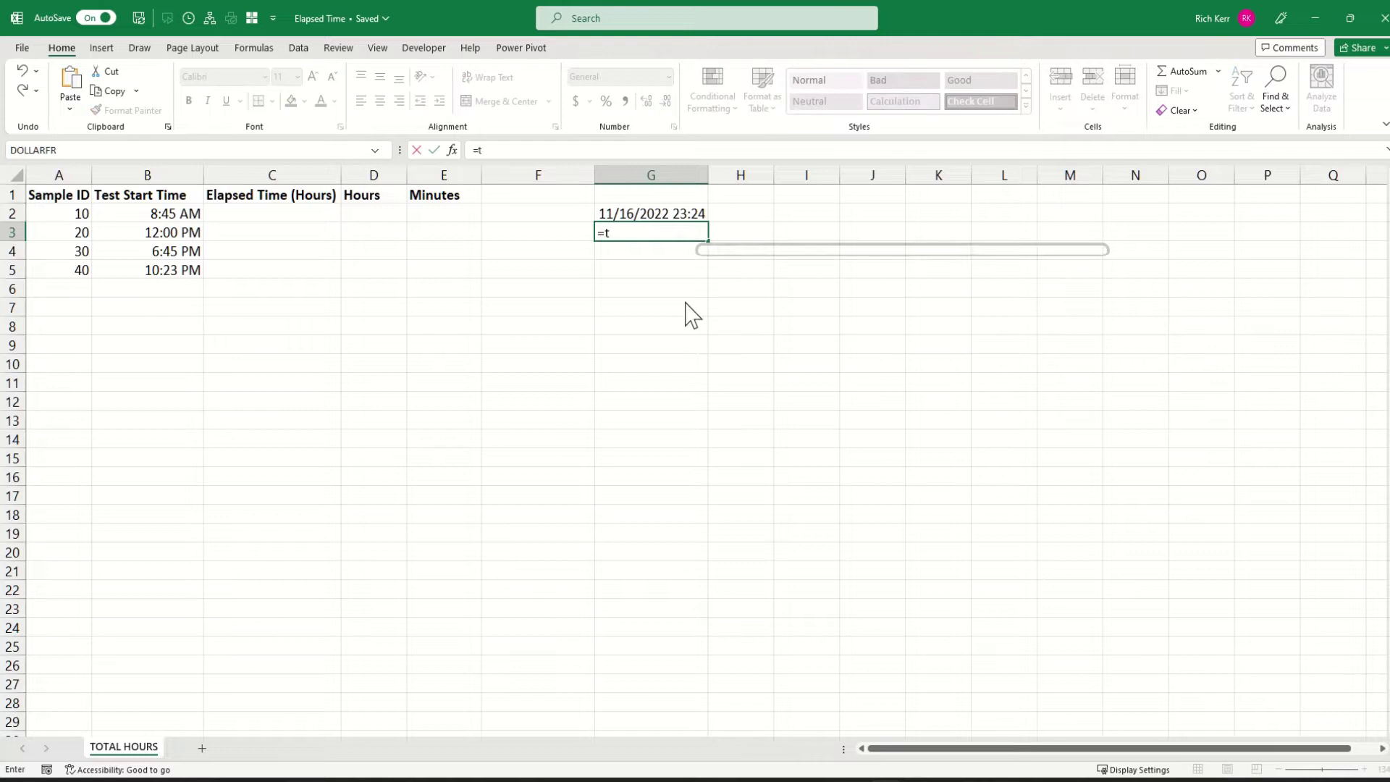
pyautogui.write('oday()')
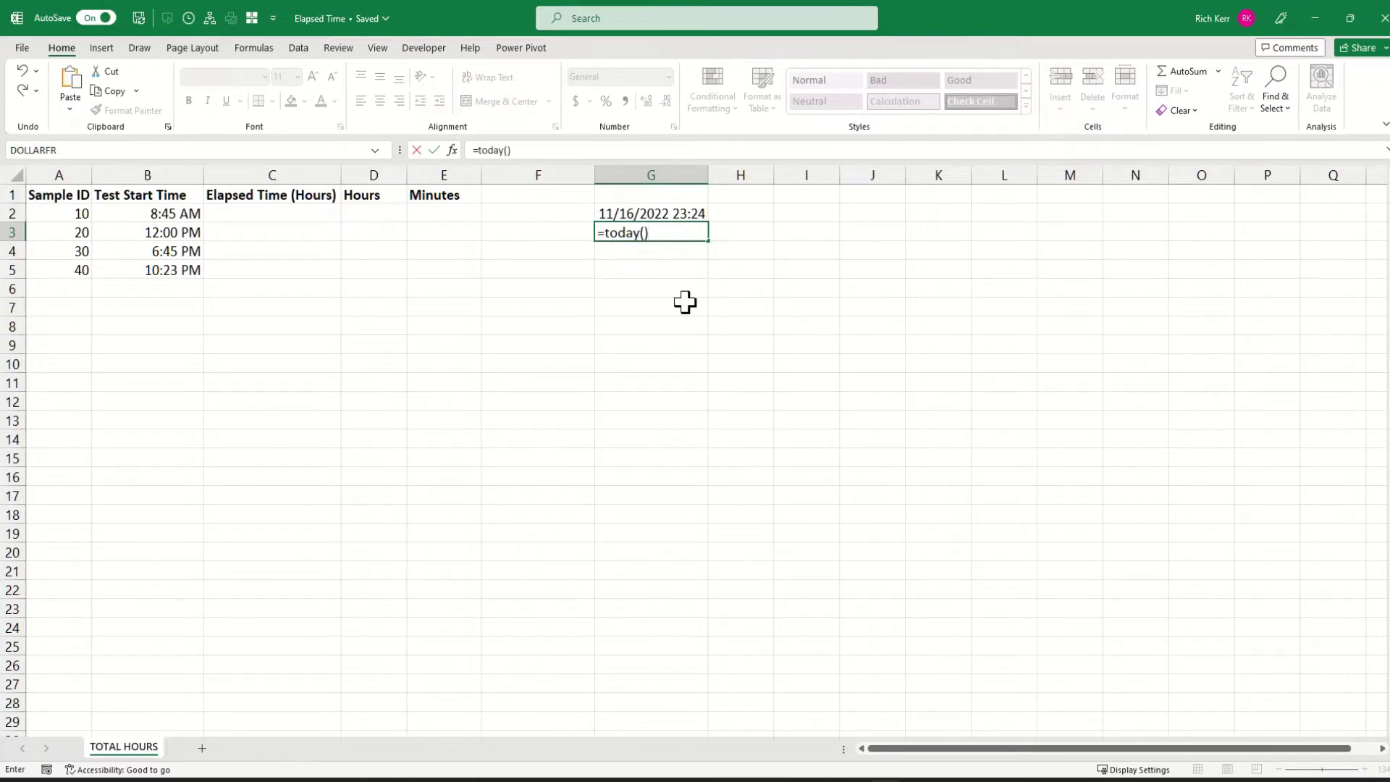
pyautogui.press('Return')
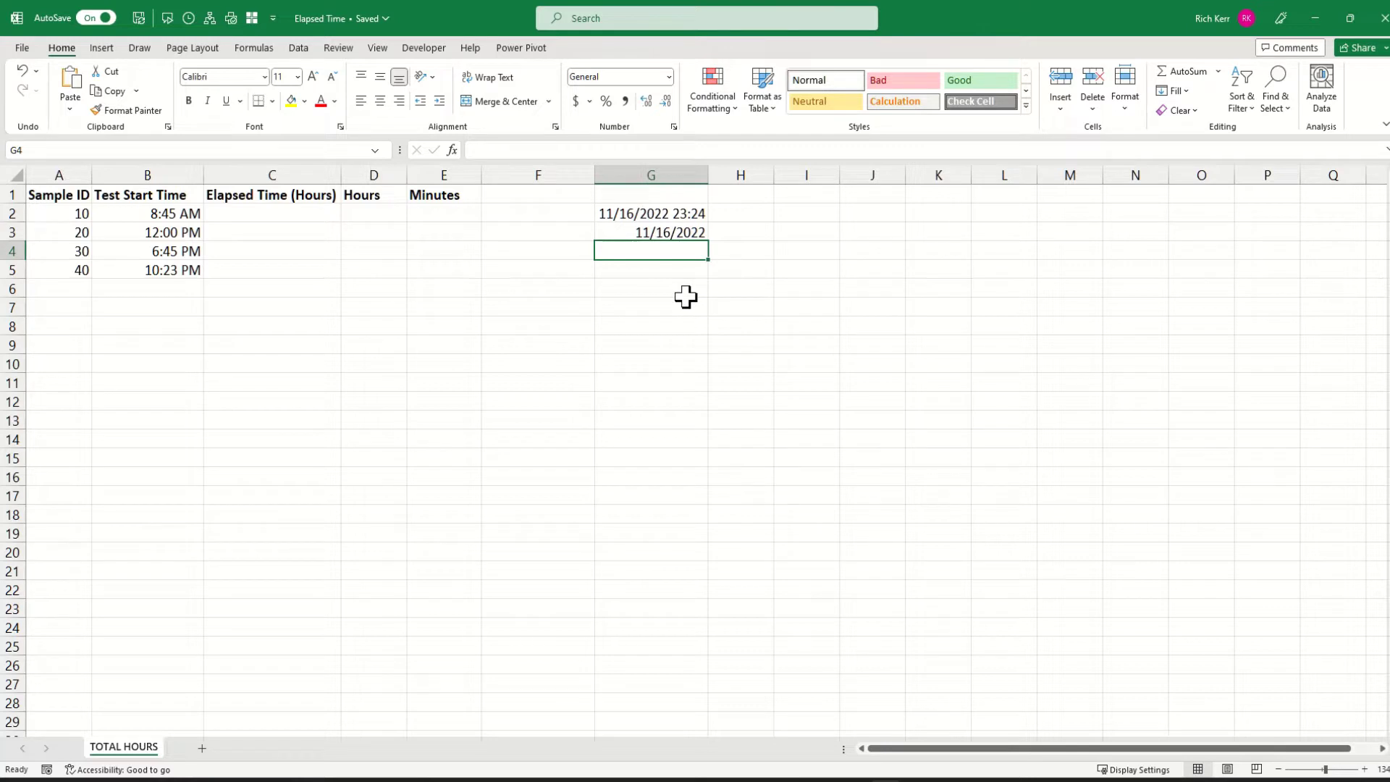
pyautogui.write('=')
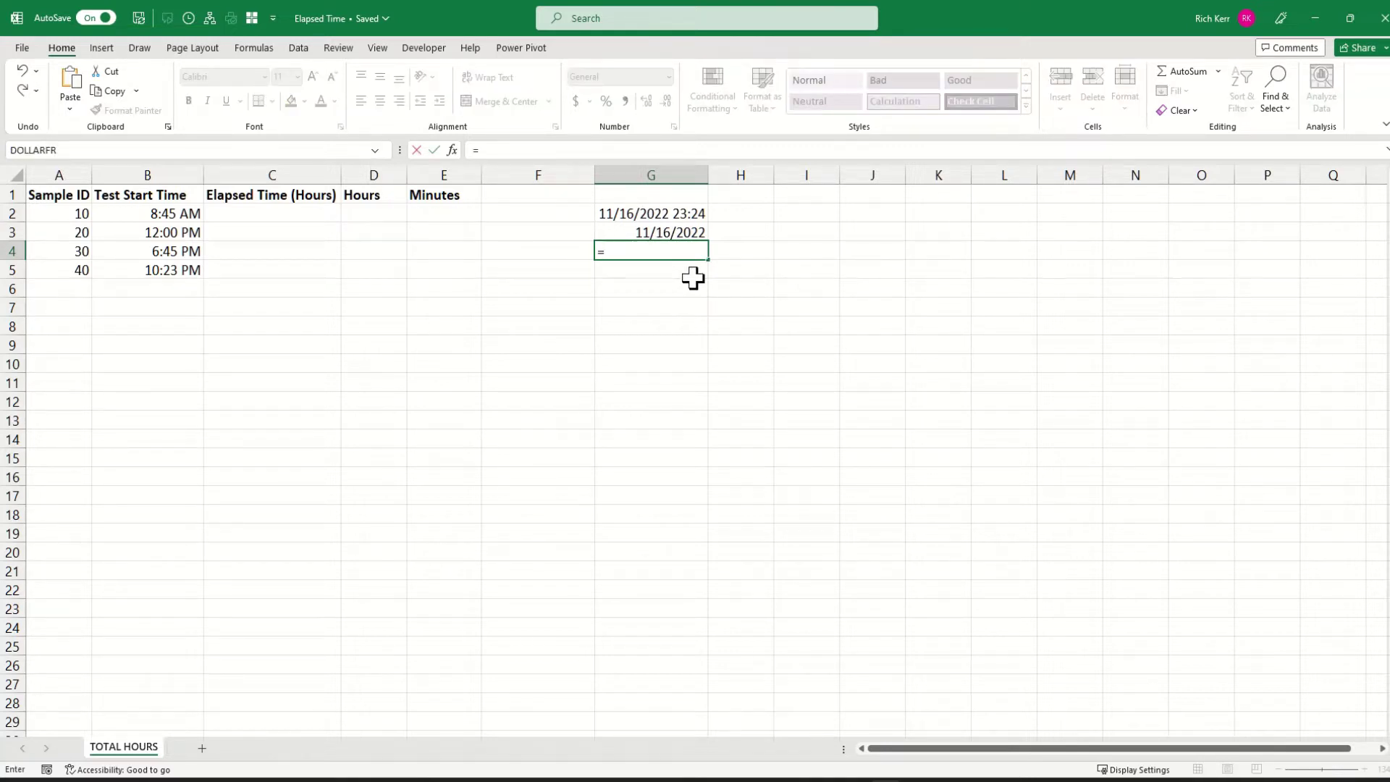
pyautogui.write('now()-today')
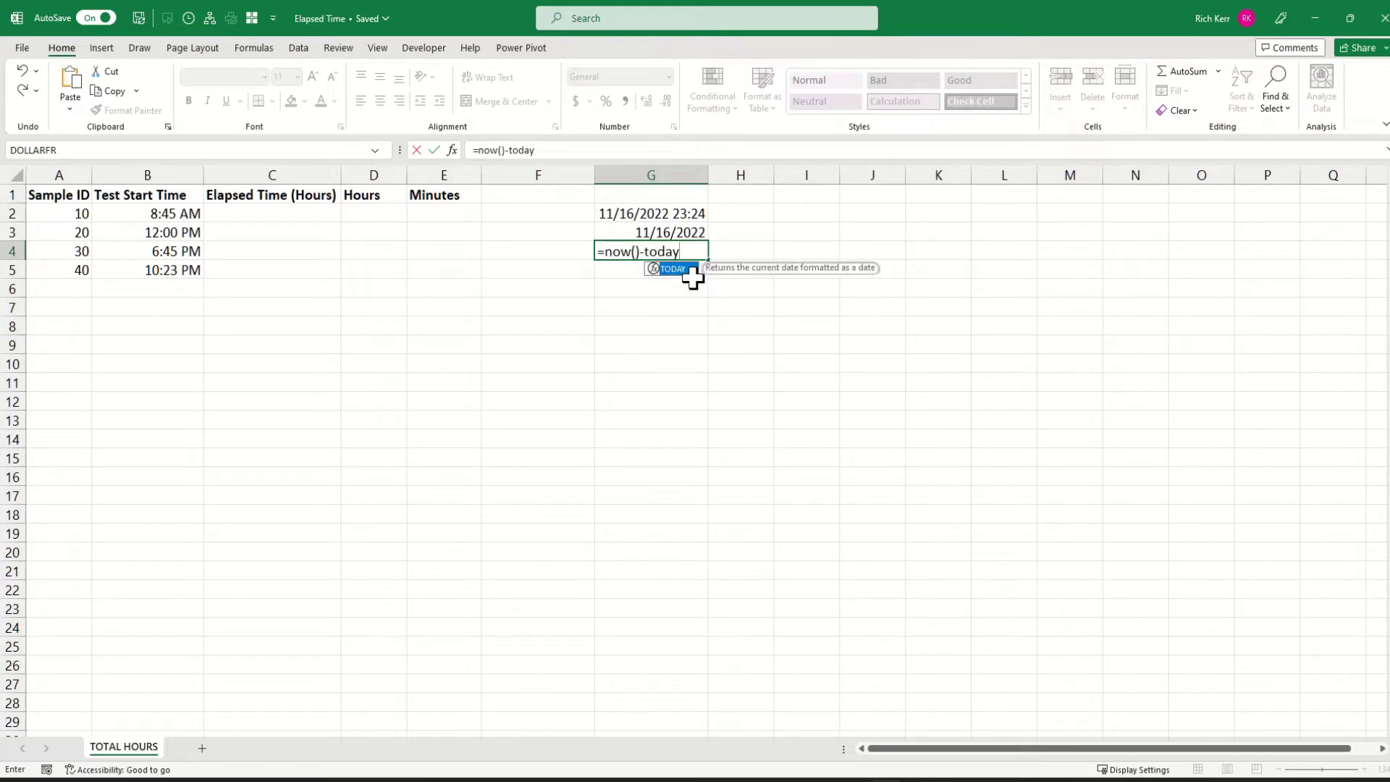
pyautogui.write('()')
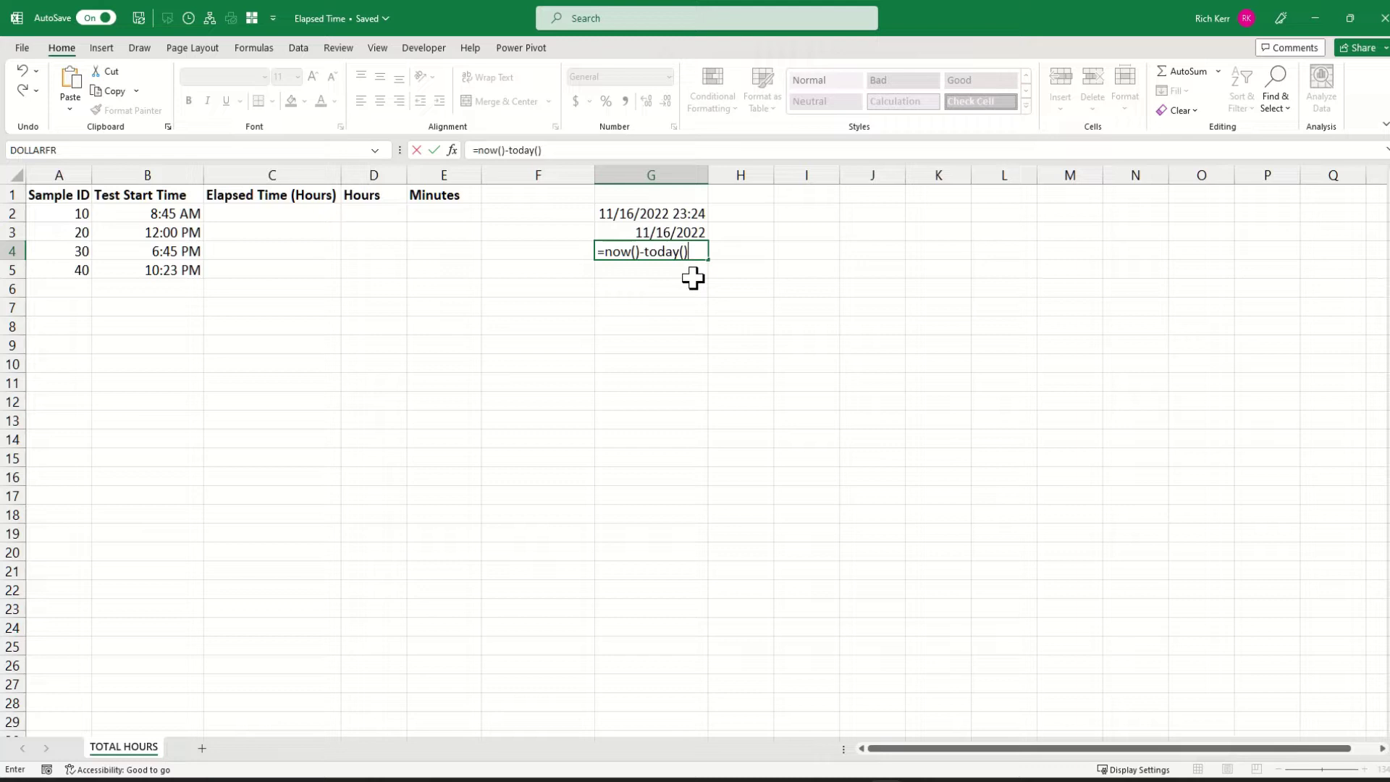
pyautogui.press('Return')
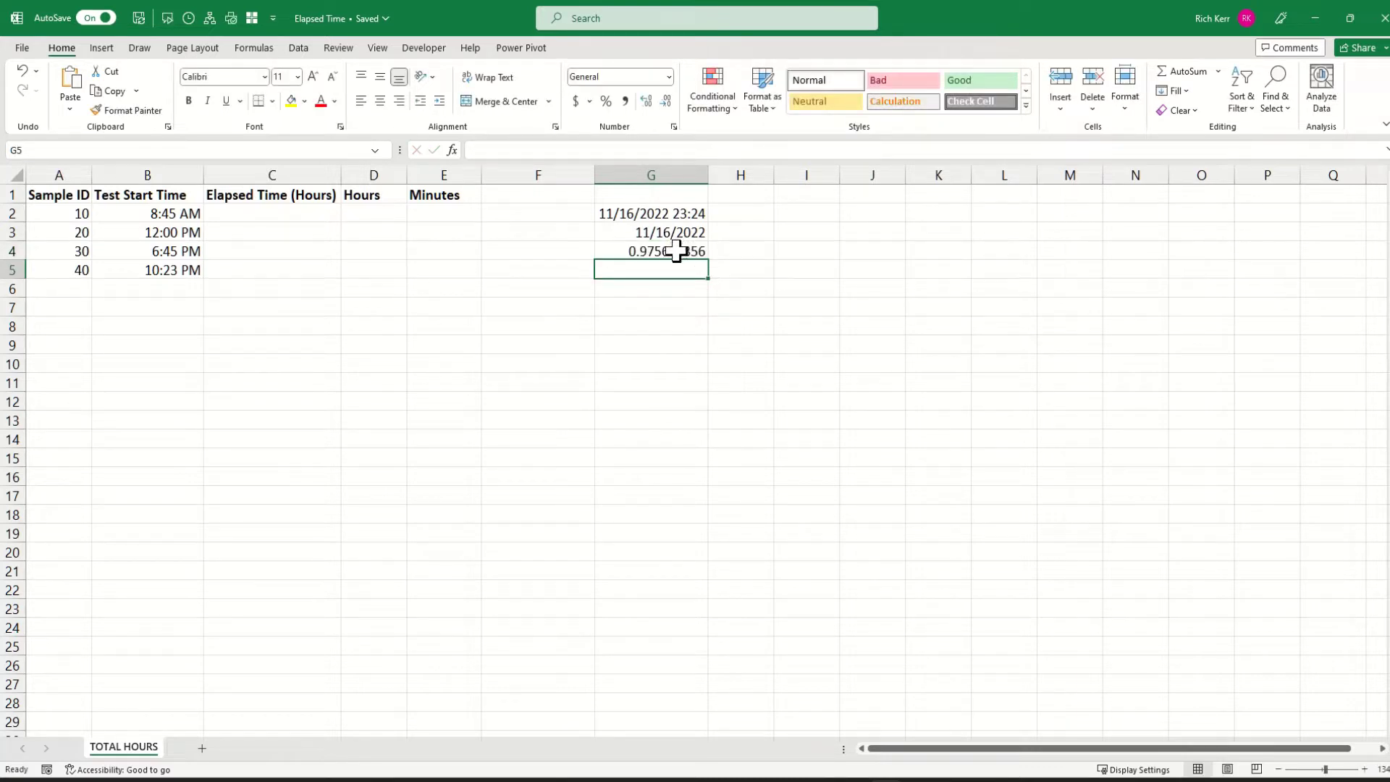
pyautogui.click(676, 251)
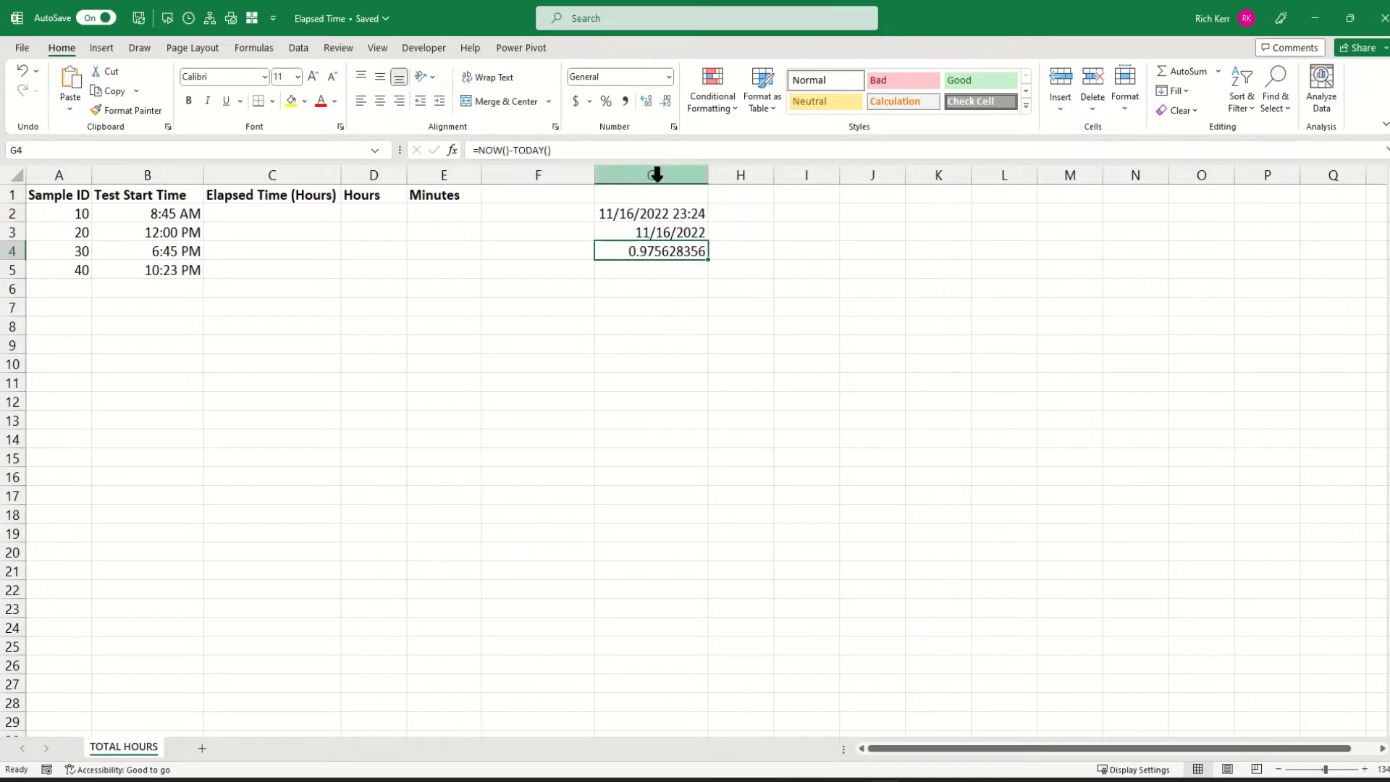
# Step: Apply the Time number format to G4 so it shows 11:24:54 PM
pyautogui.click(670, 77)
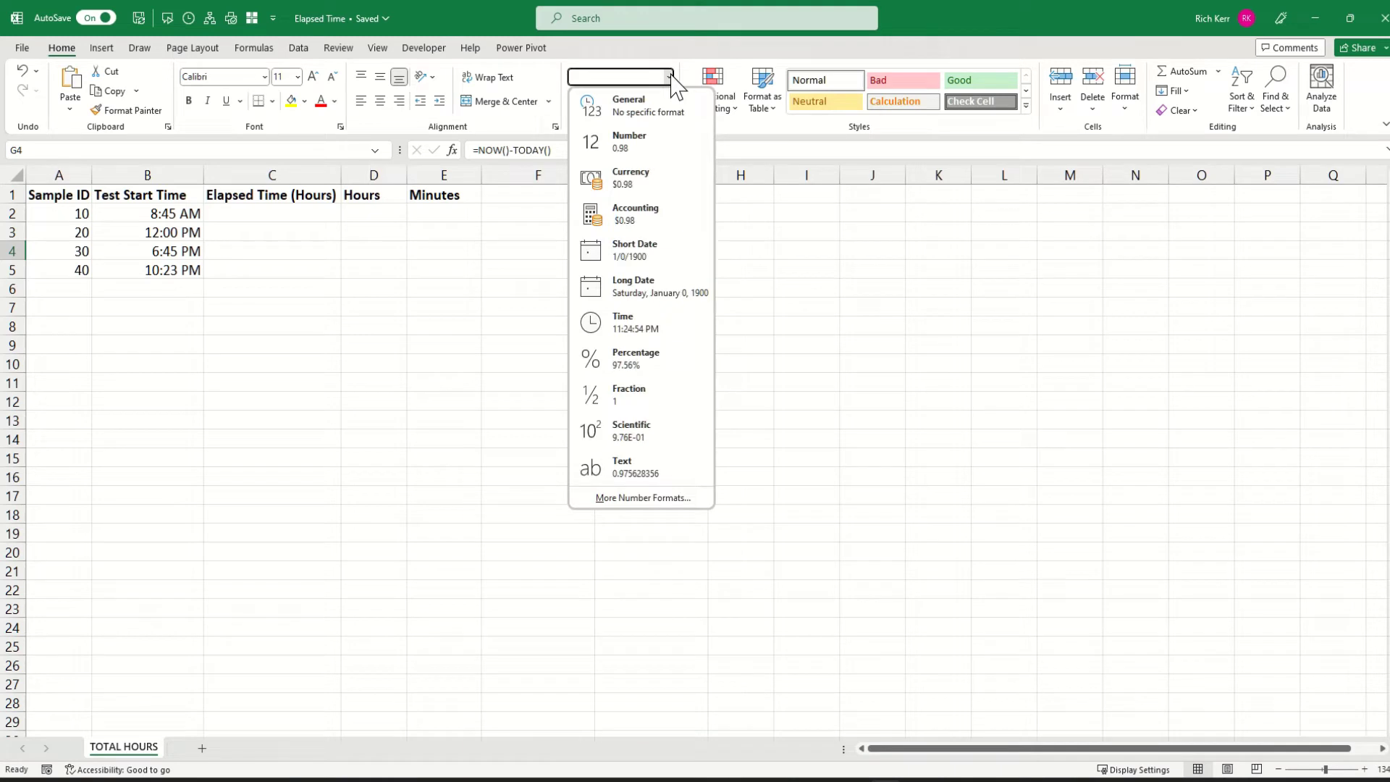
pyautogui.click(651, 326)
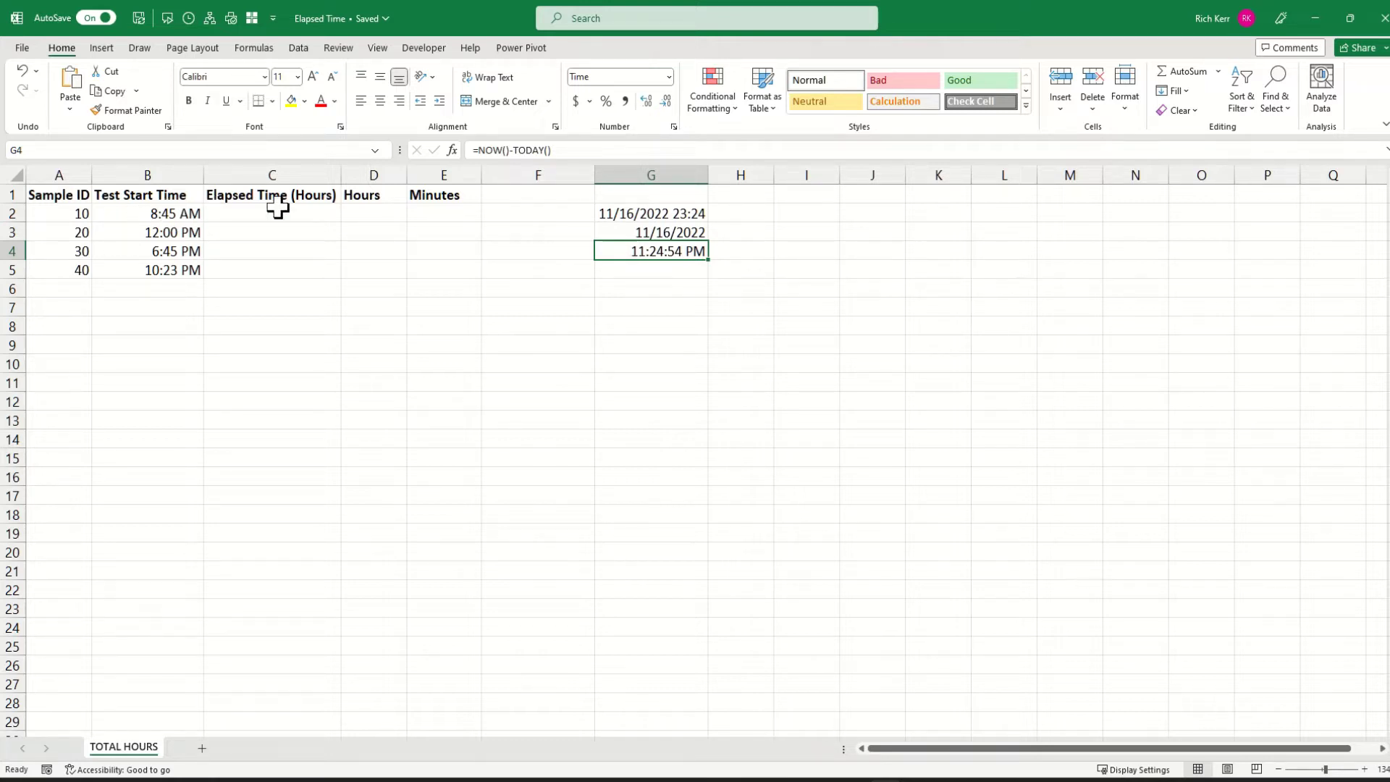
# Step: Clear the test formulas from G2:G4
pyautogui.rightClick(640, 215)
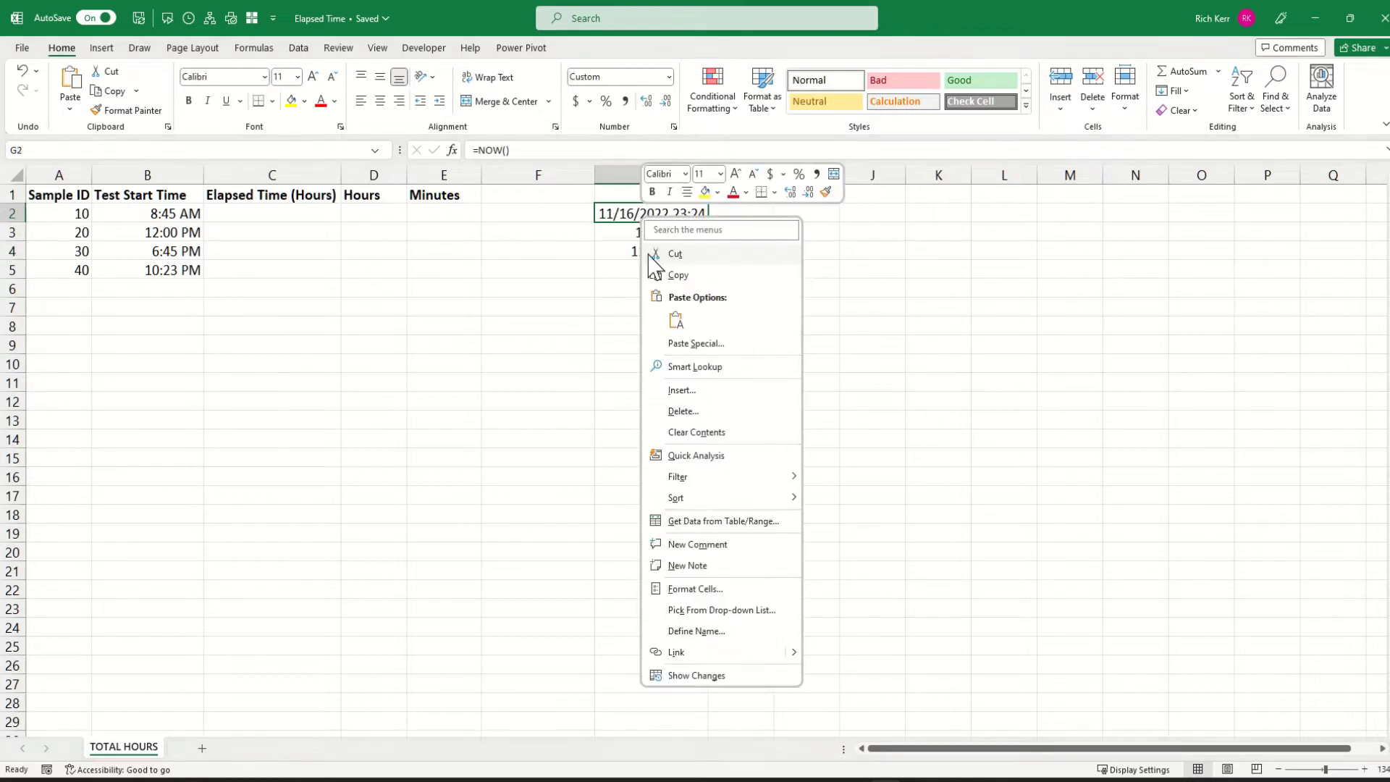
pyautogui.click(642, 211)
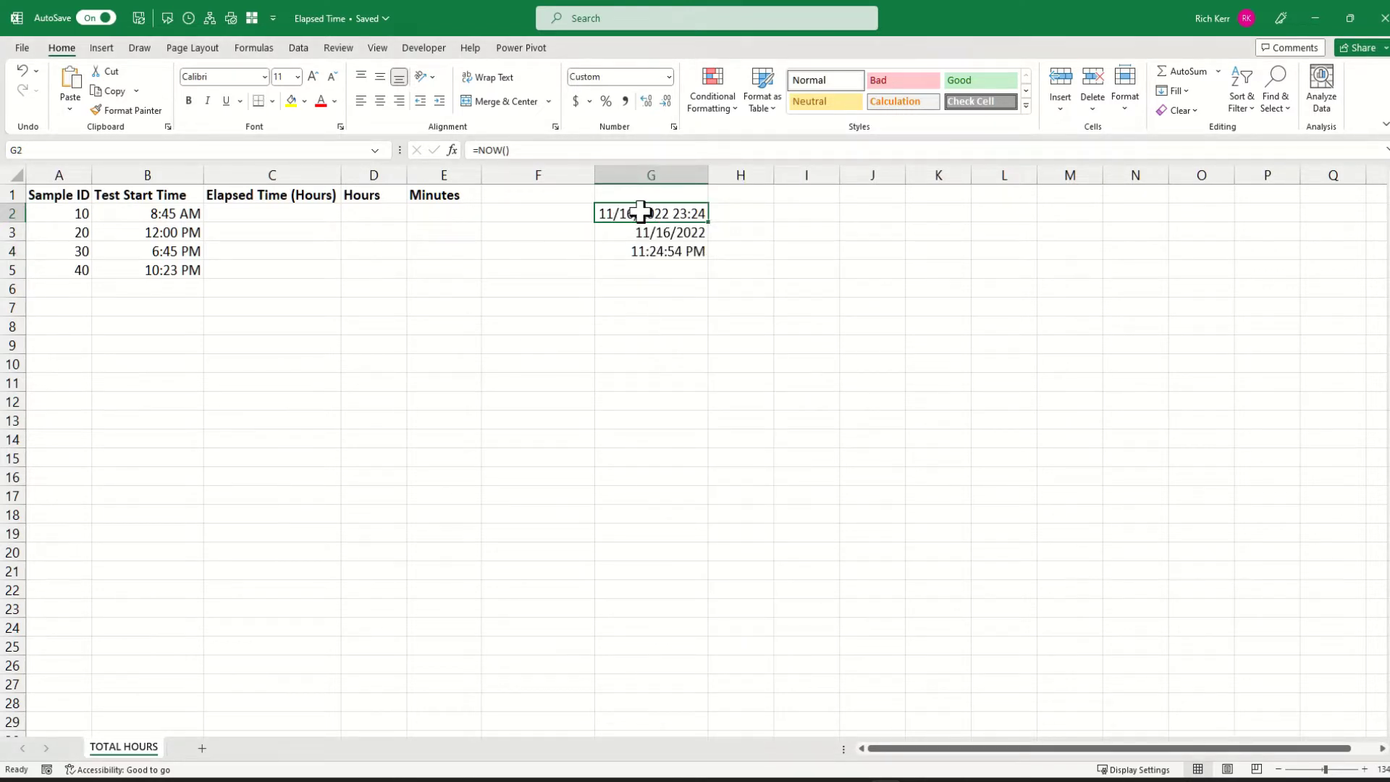
pyautogui.hotkey('shift', 'Down')
pyautogui.hotkey('shift', 'Down')
pyautogui.press('Delete')
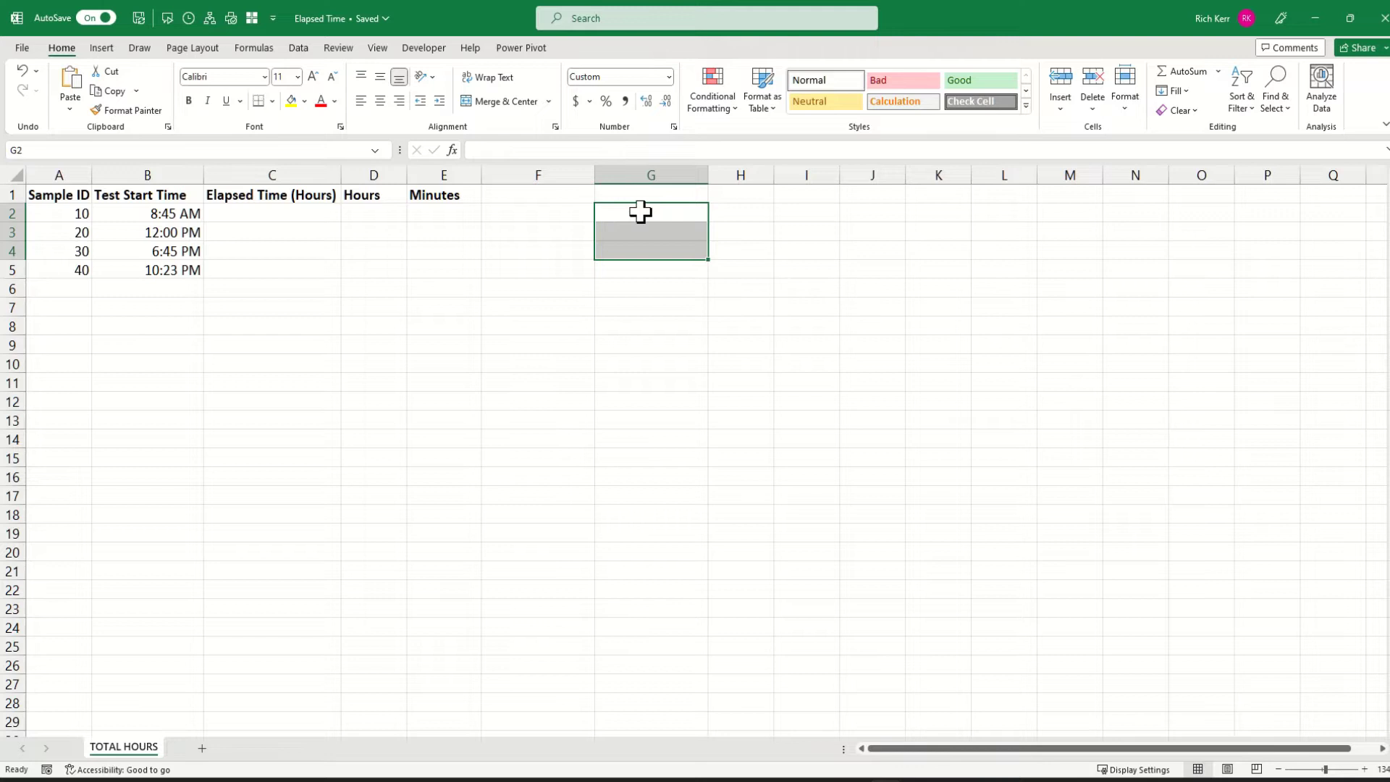
# Step: Enter =NOW()-TODAY() in C2
pyautogui.press('Left')
pyautogui.press('Left')
pyautogui.press('Left')
pyautogui.press('Left')
pyautogui.press('Left')
pyautogui.press('Right')
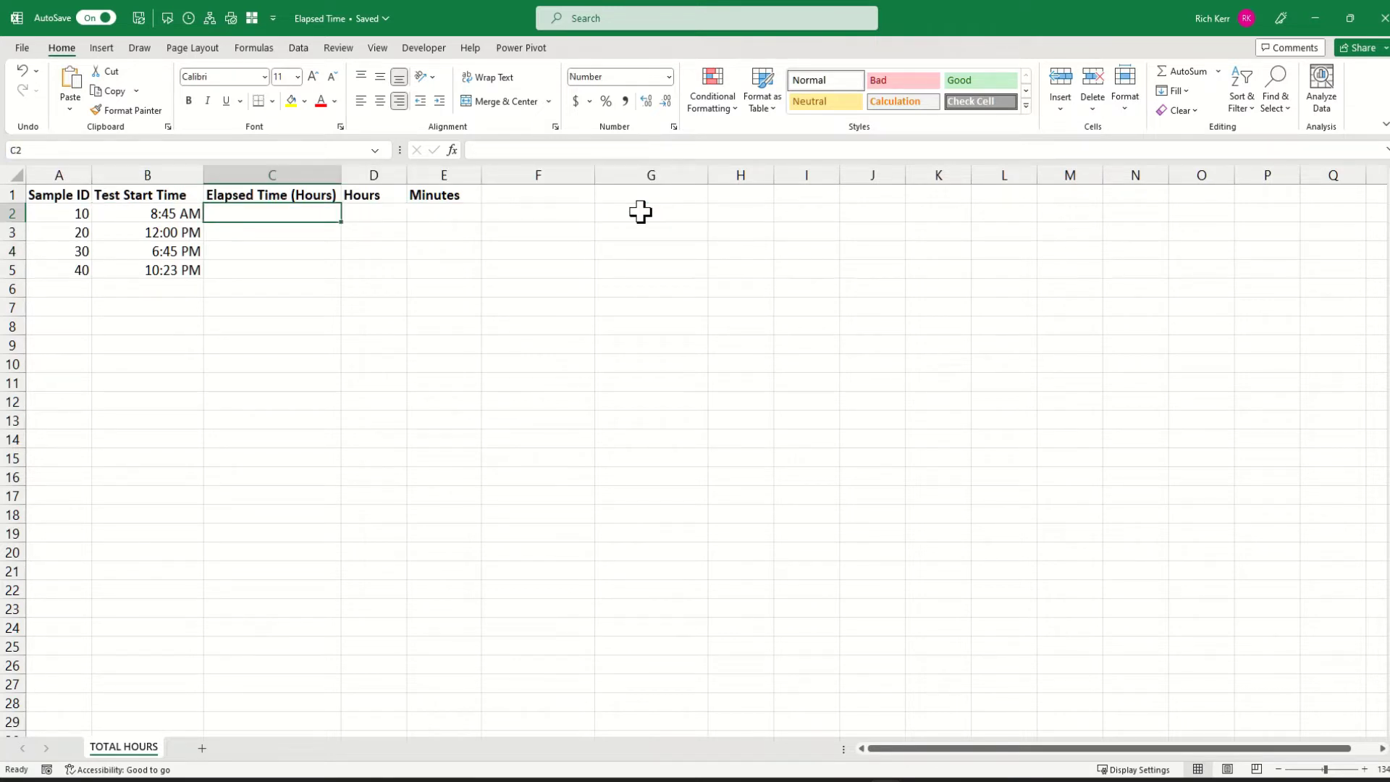
pyautogui.write('=')
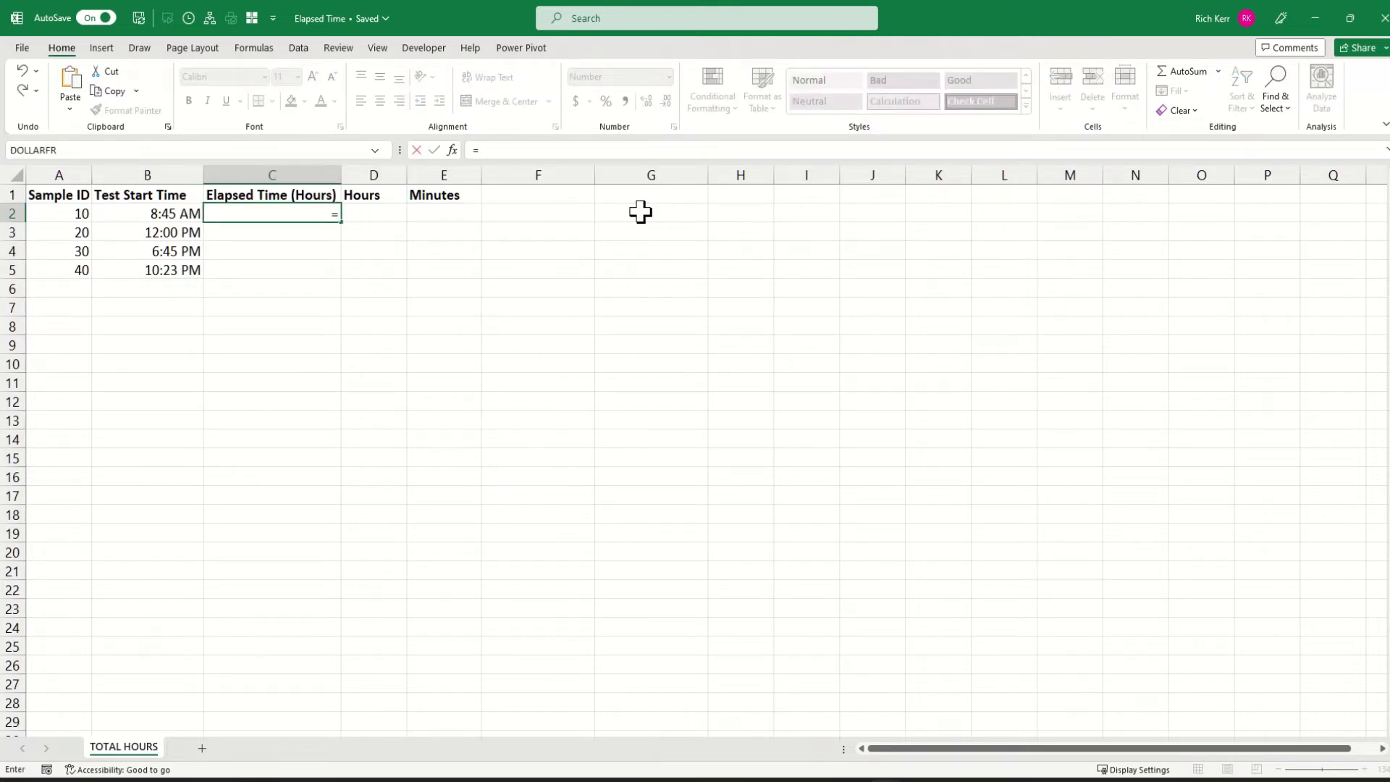
pyautogui.write('now()-t')
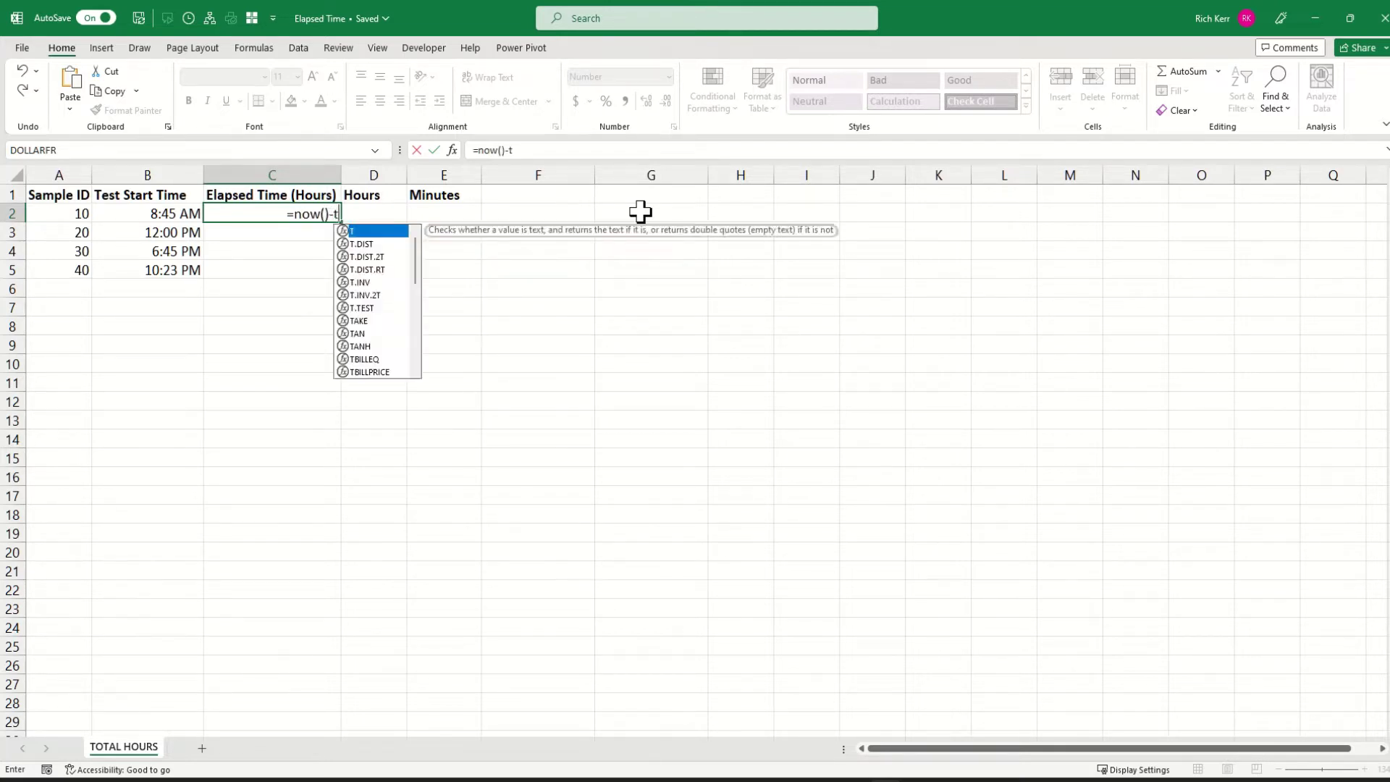
pyautogui.write('od')
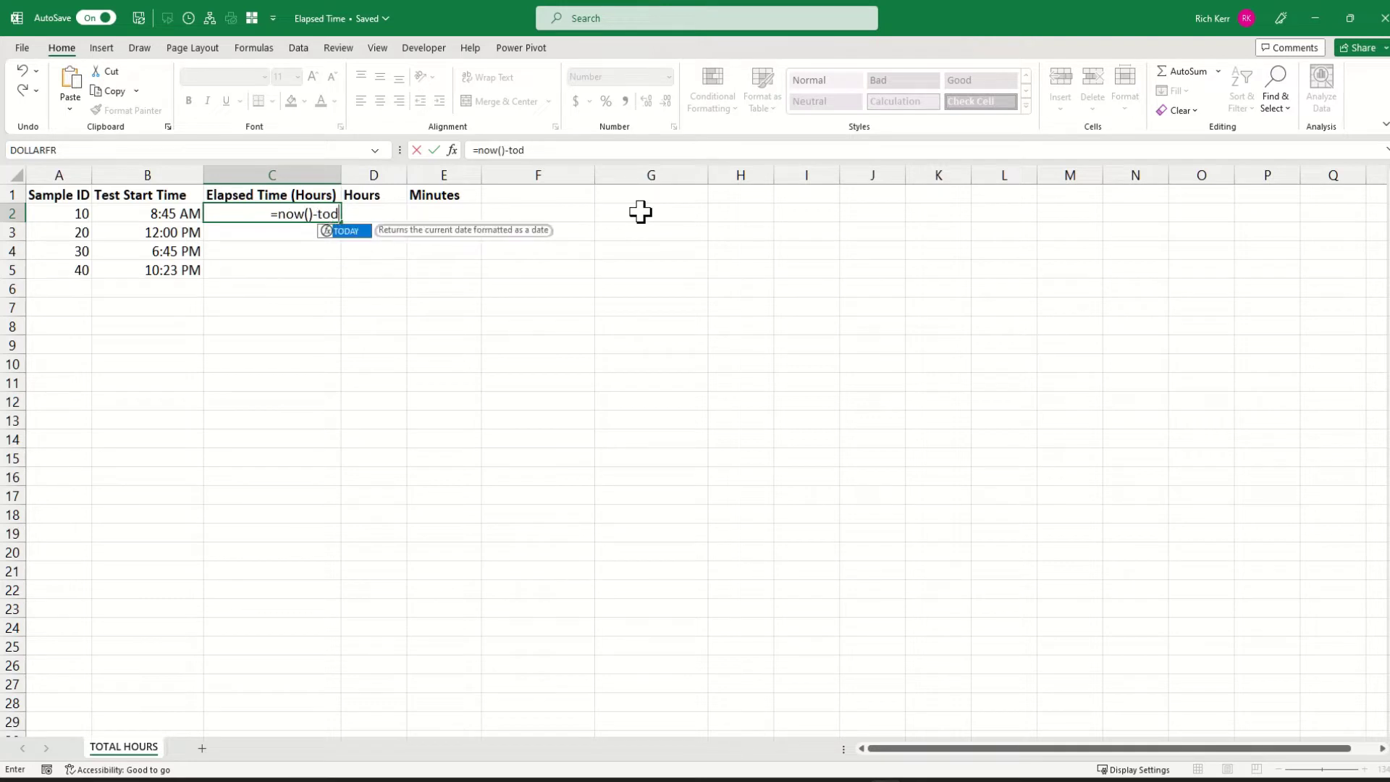
pyautogui.write('ay()')
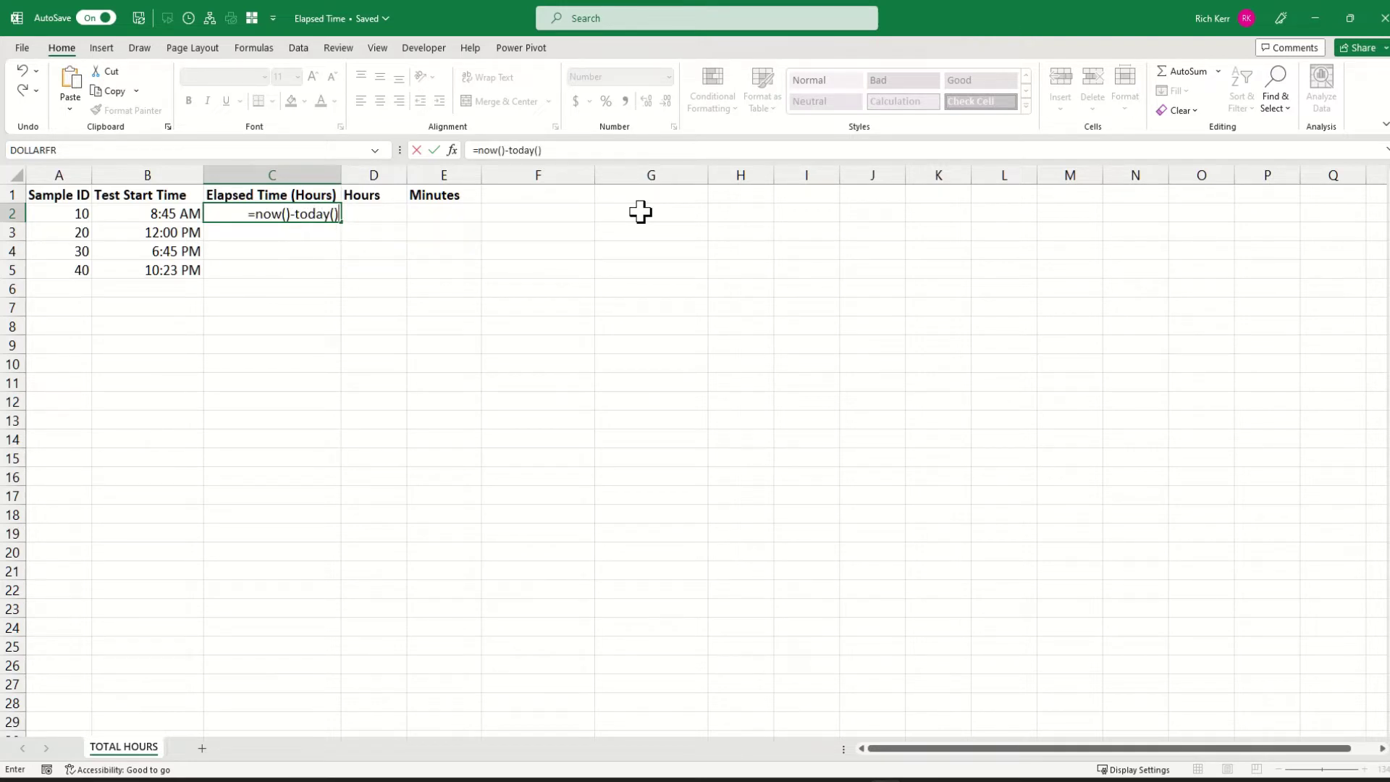
pyautogui.press('Return')
# Step: Extend C2's formula to =NOW()-TODAY()-B2, showing 0.61
pyautogui.press('Up')
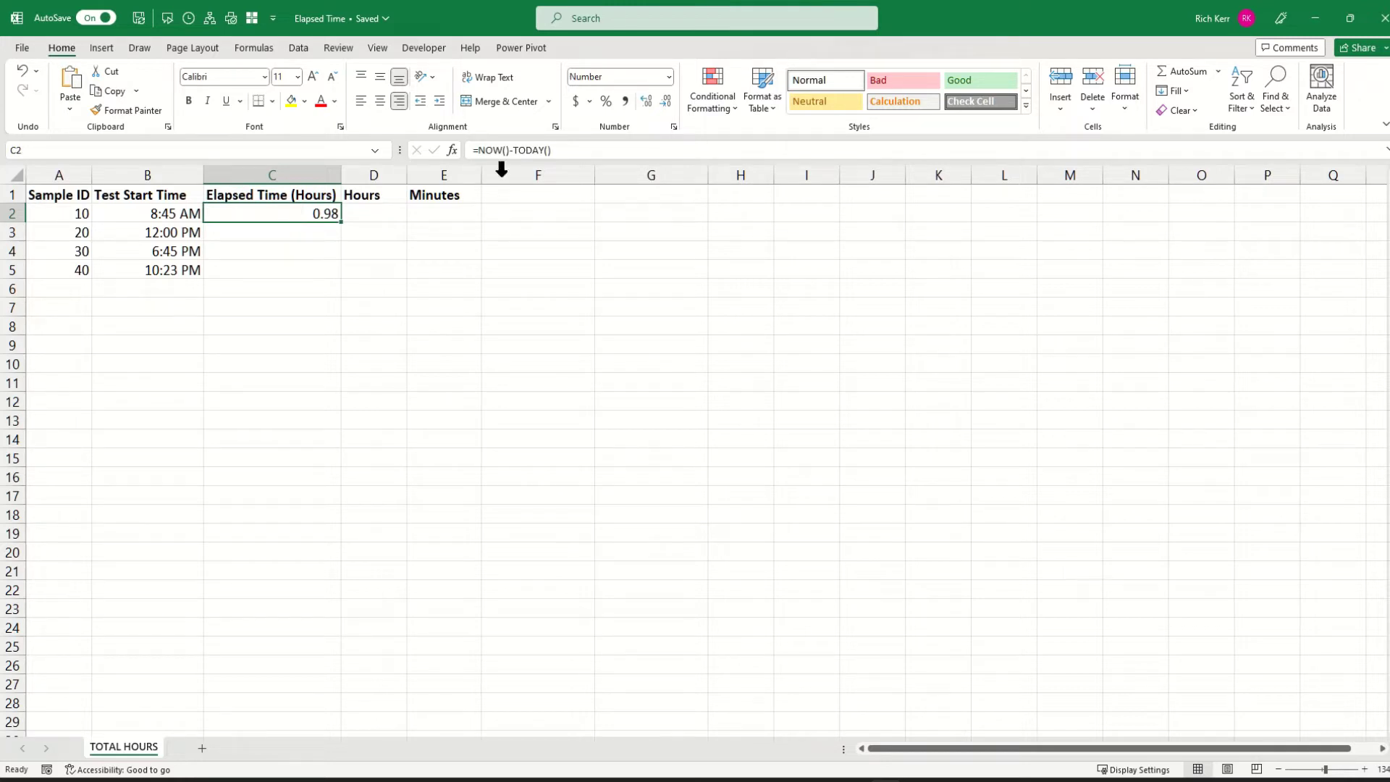
pyautogui.click(591, 151)
pyautogui.write('-')
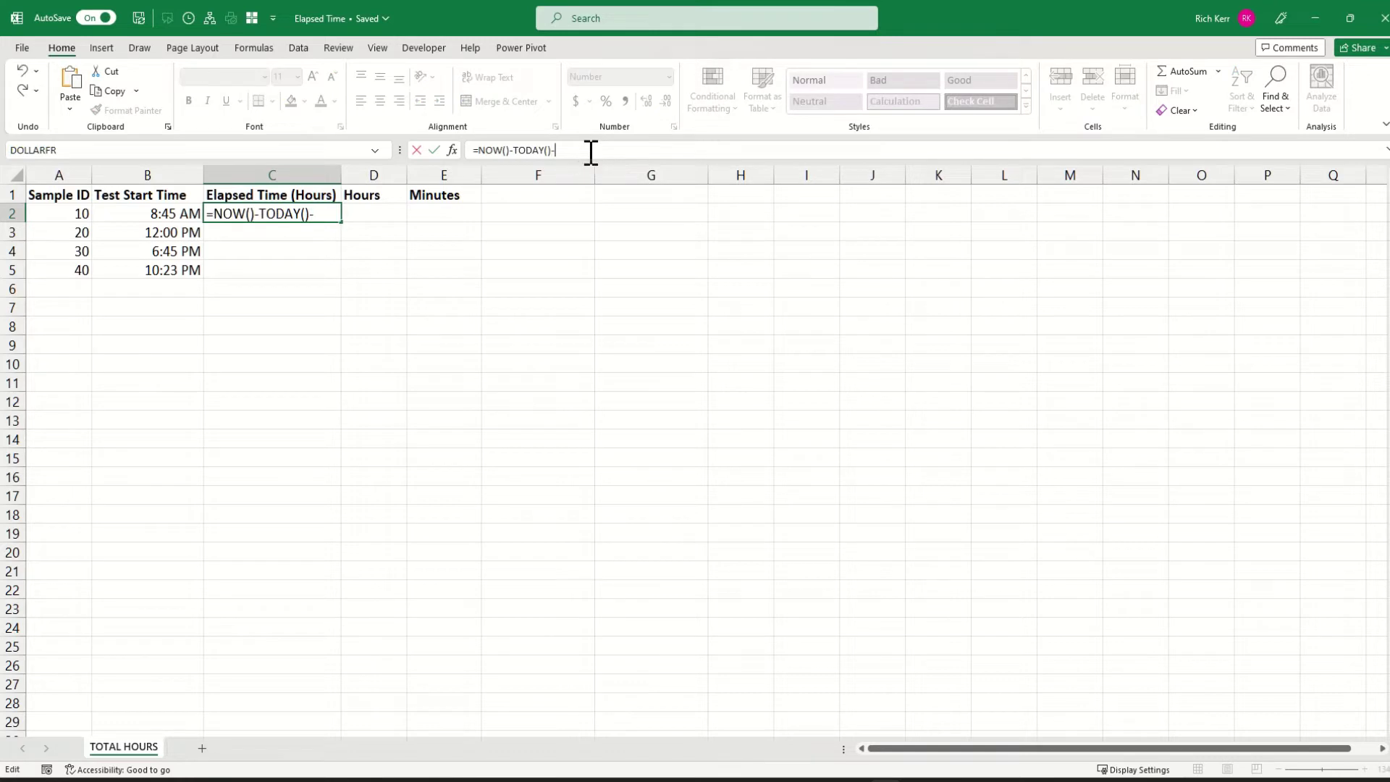
pyautogui.click(154, 213)
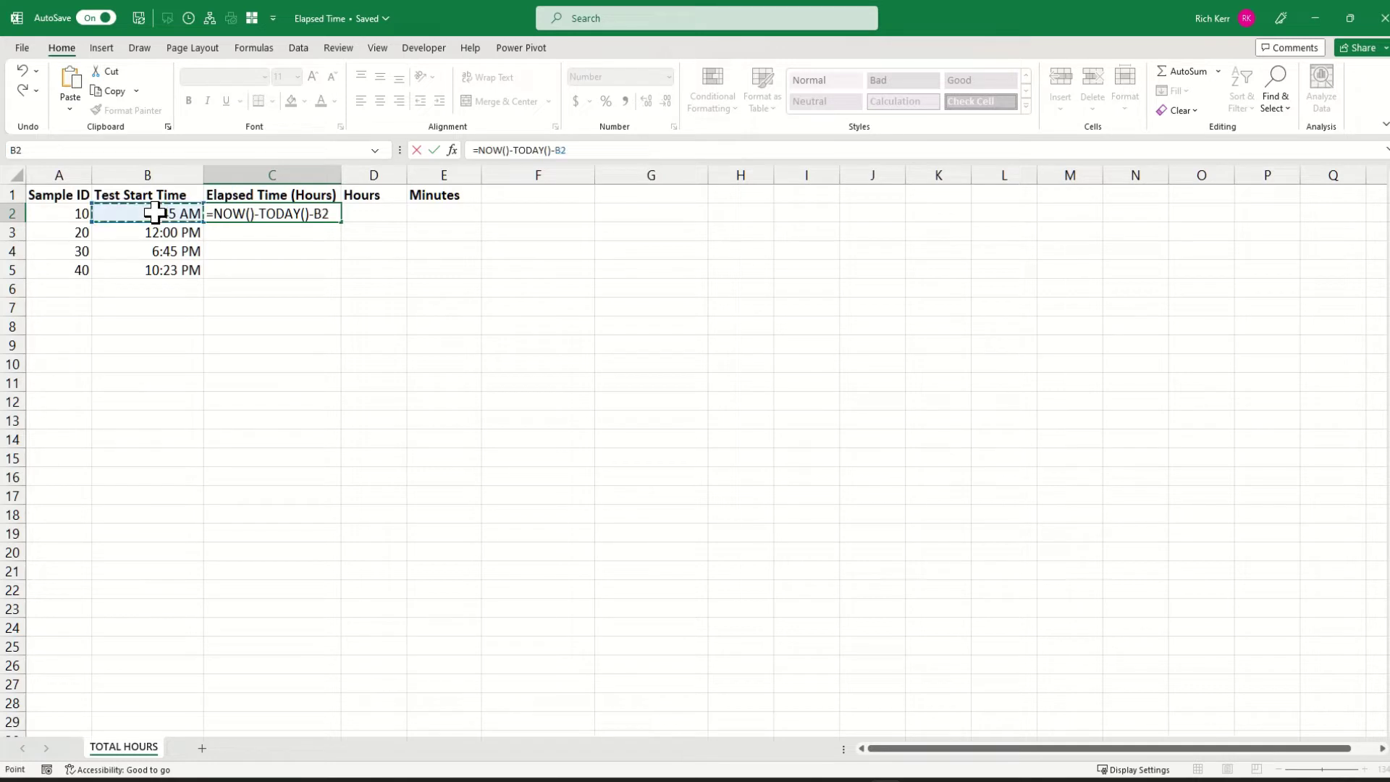
pyautogui.press('Return')
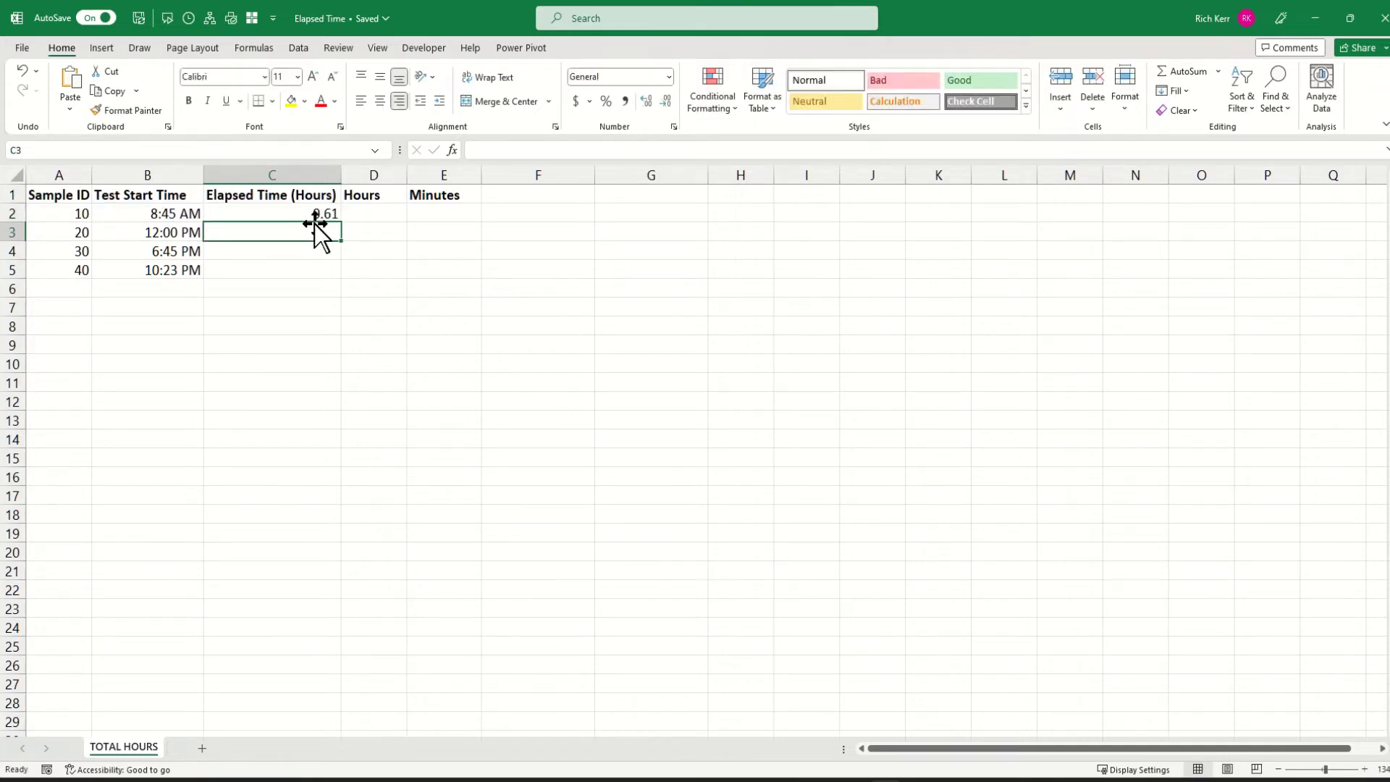
pyautogui.click(277, 211)
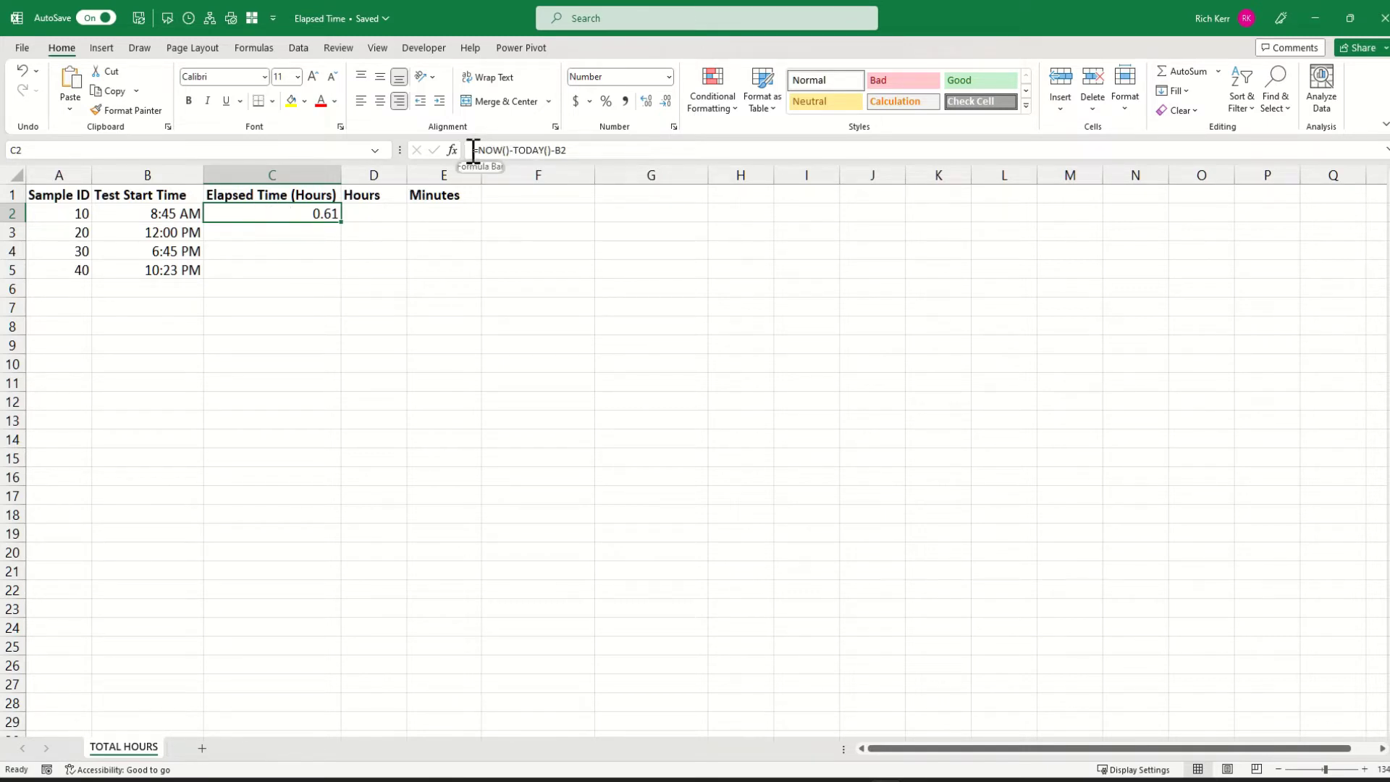
# Step: Change C2 to =(NOW()-TODAY()-B2)*24 and fill it to C5, showing 14.70, 11.45, 4.70, 1.07
pyautogui.doubleClick(295, 215)
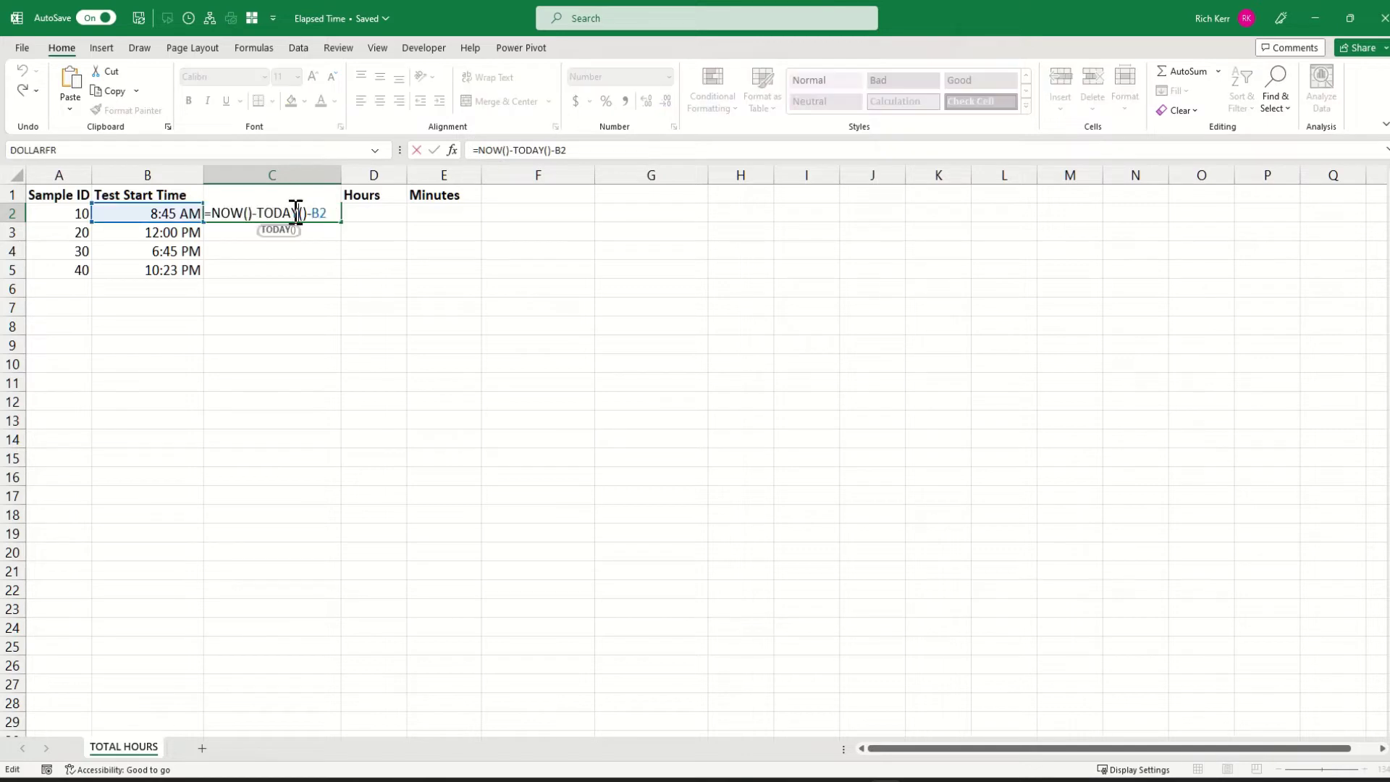
pyautogui.click(210, 215)
pyautogui.write('(')
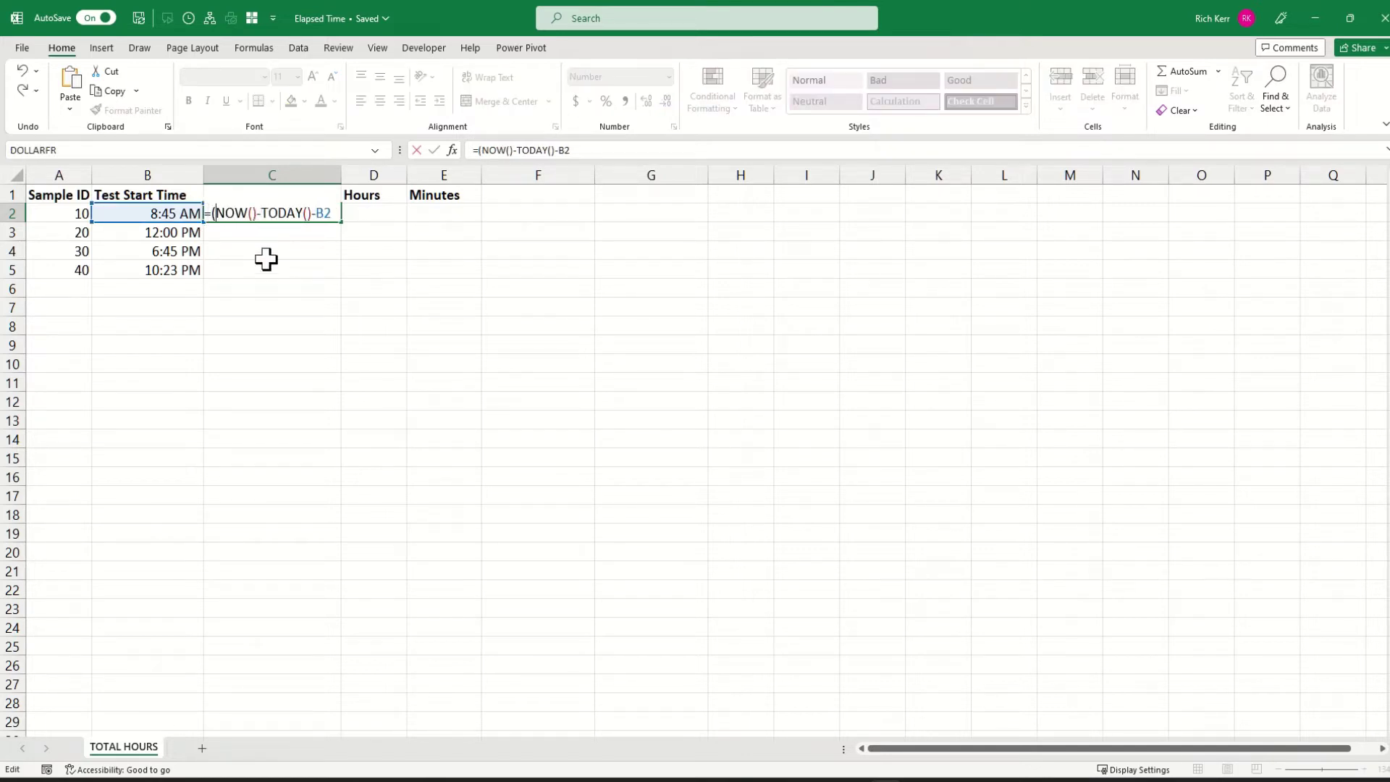
pyautogui.press('Right')
pyautogui.press('Right')
pyautogui.press('Right')
pyautogui.press('Right')
pyautogui.press('Right')
pyautogui.press('Right')
pyautogui.press('Right')
pyautogui.press('Right')
pyautogui.press('Right')
pyautogui.press('Right')
pyautogui.write(')')
pyautogui.write('*24')
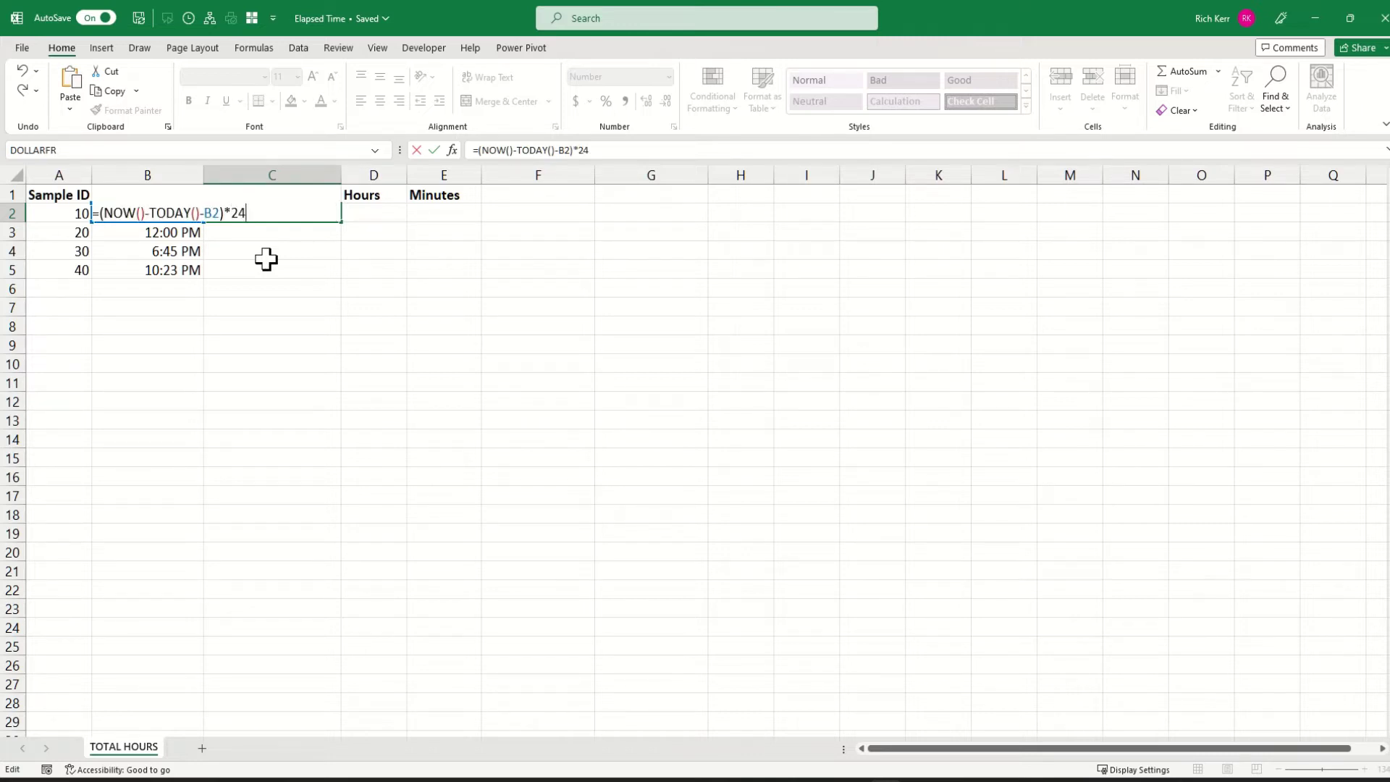
pyautogui.press('Return')
pyautogui.press('Up')
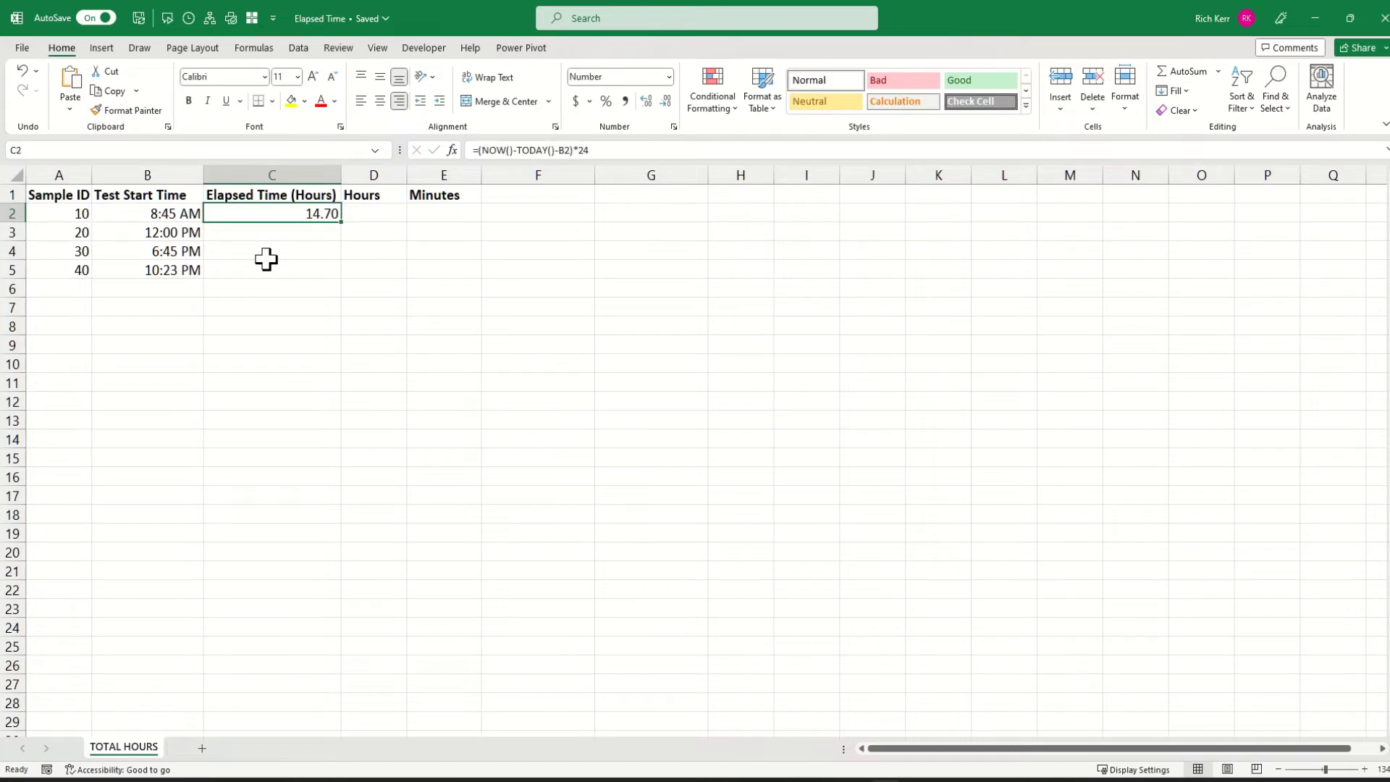
pyautogui.doubleClick(341, 221)
pyautogui.click(280, 215)
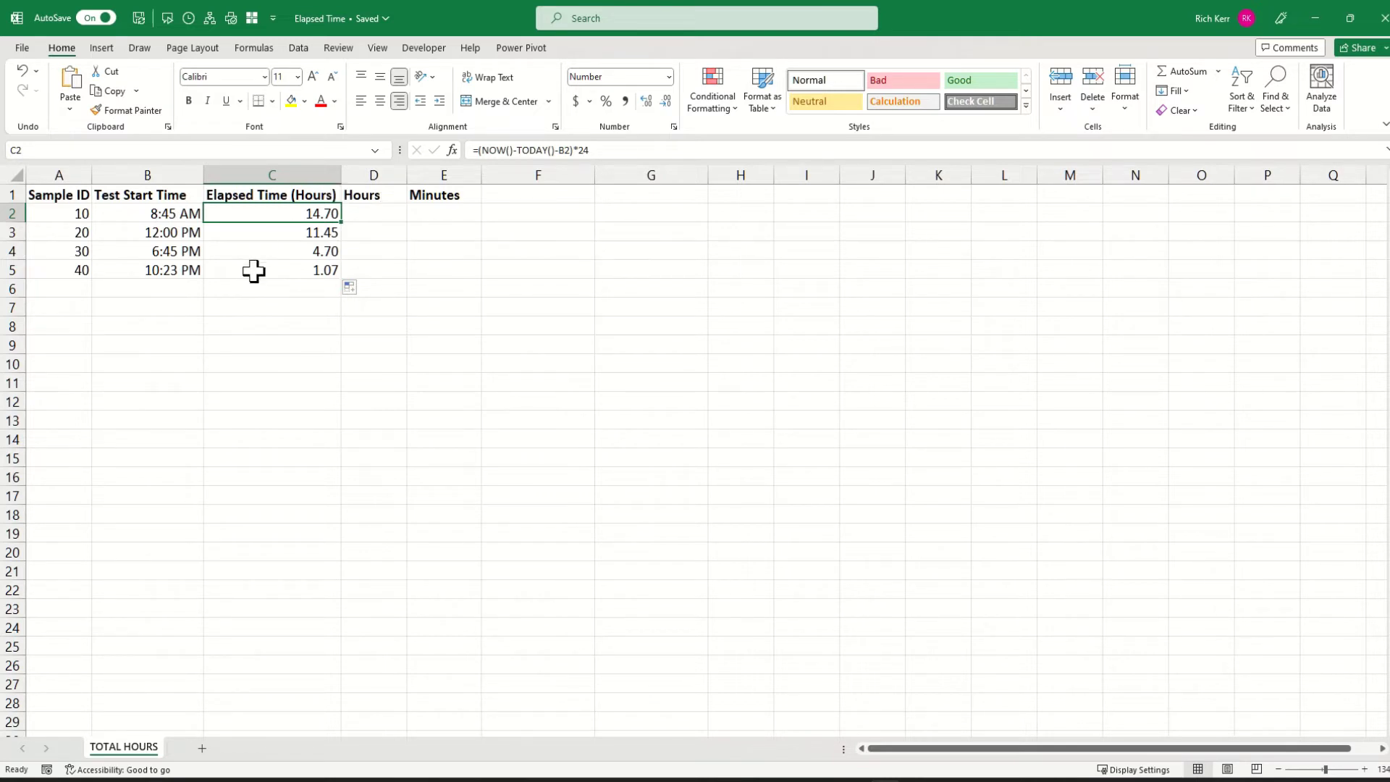
pyautogui.click(149, 274)
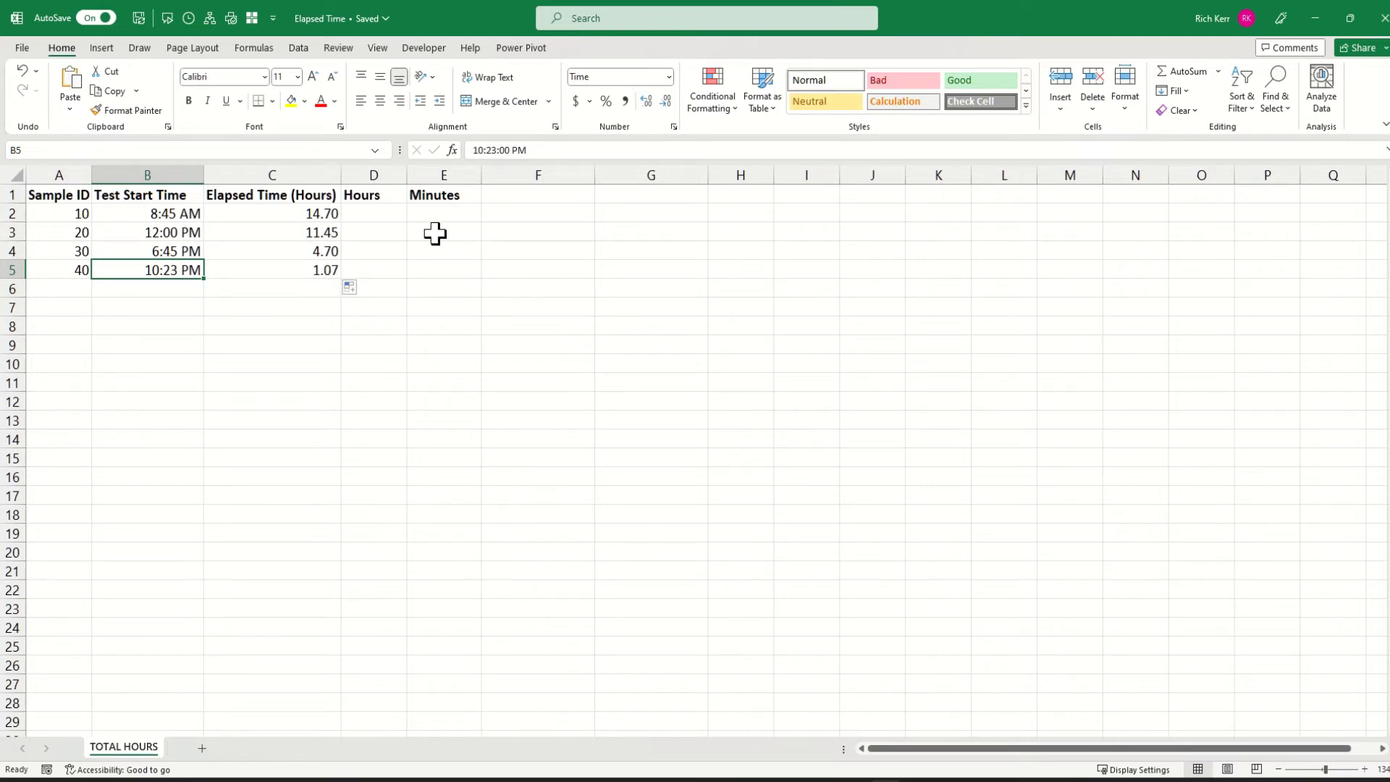
pyautogui.click(375, 216)
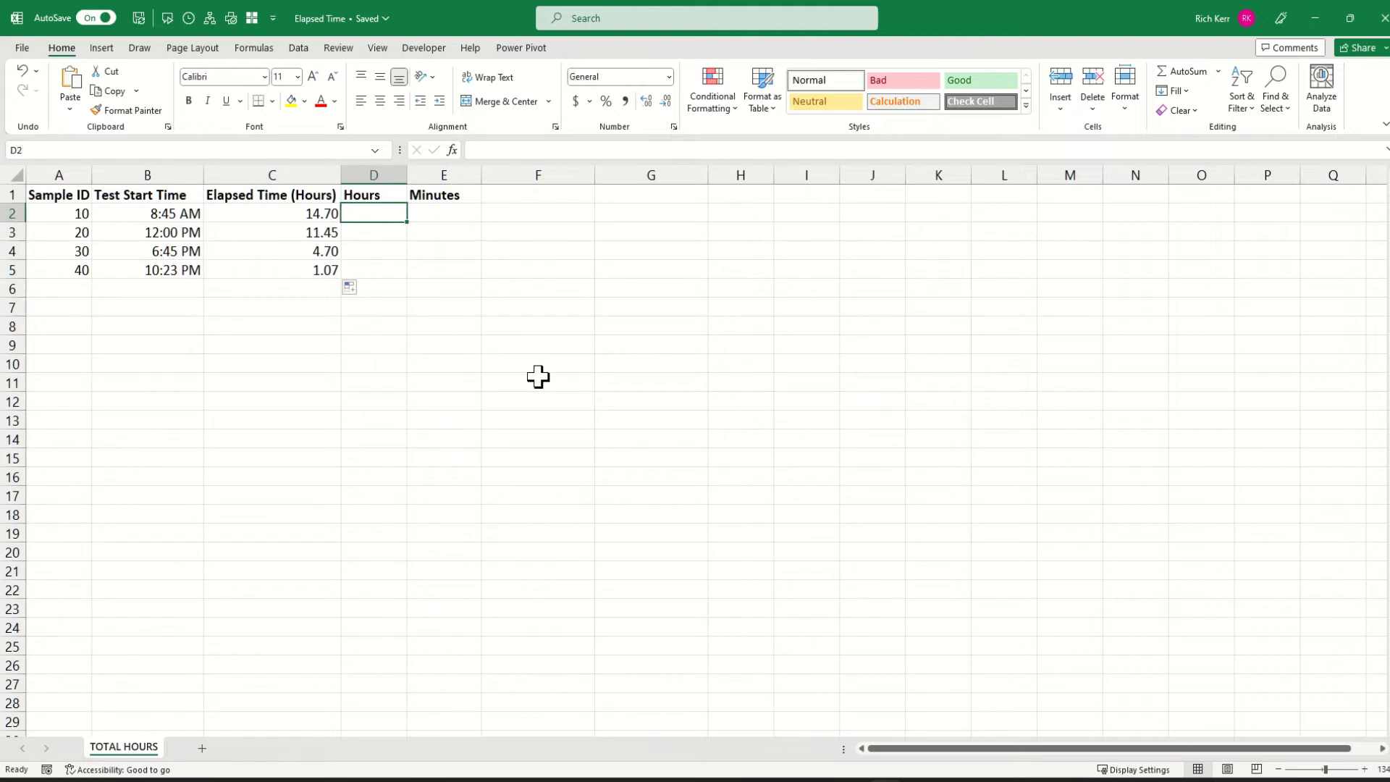
# Step: Enter =INT(C2) in D2, fill to D5, and drop decimals to show 14, 11, 4, 1
pyautogui.write('=int(')
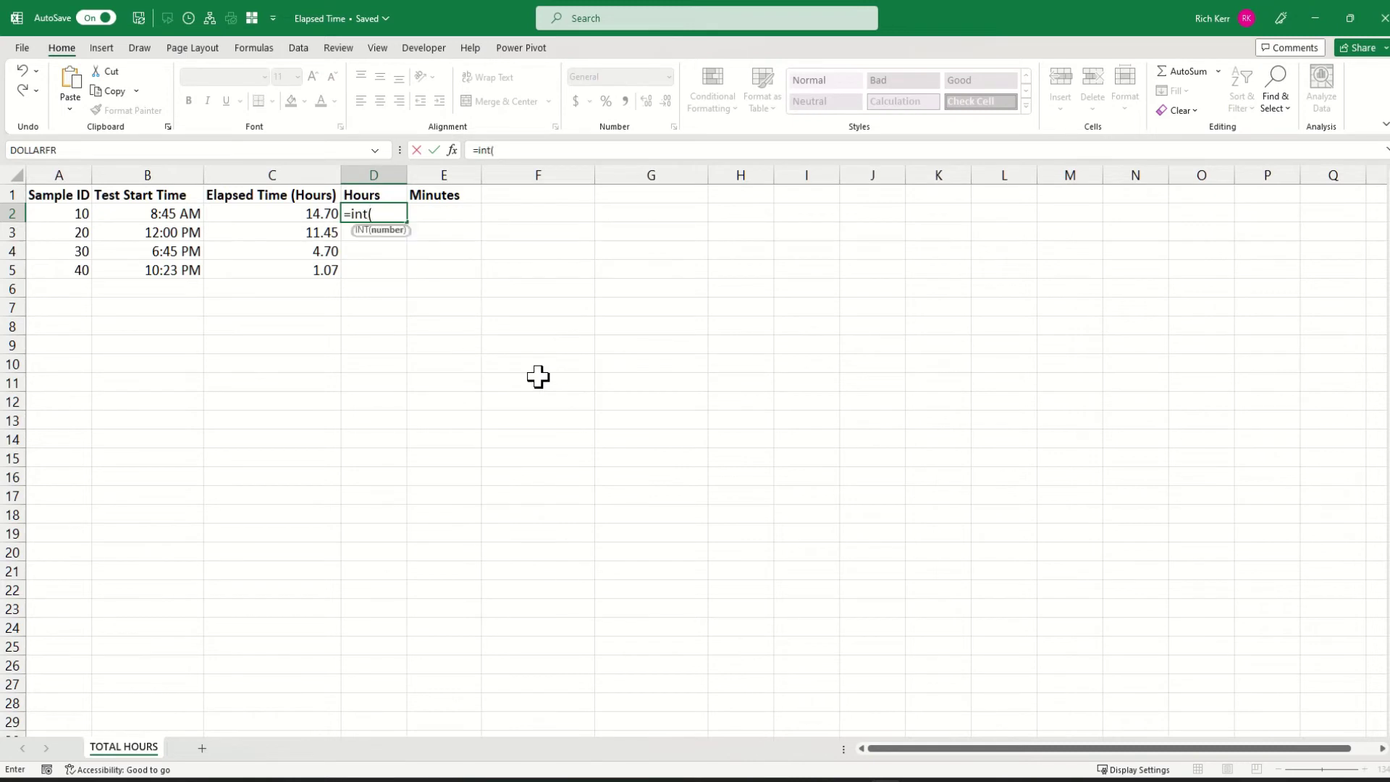
pyautogui.click(310, 214)
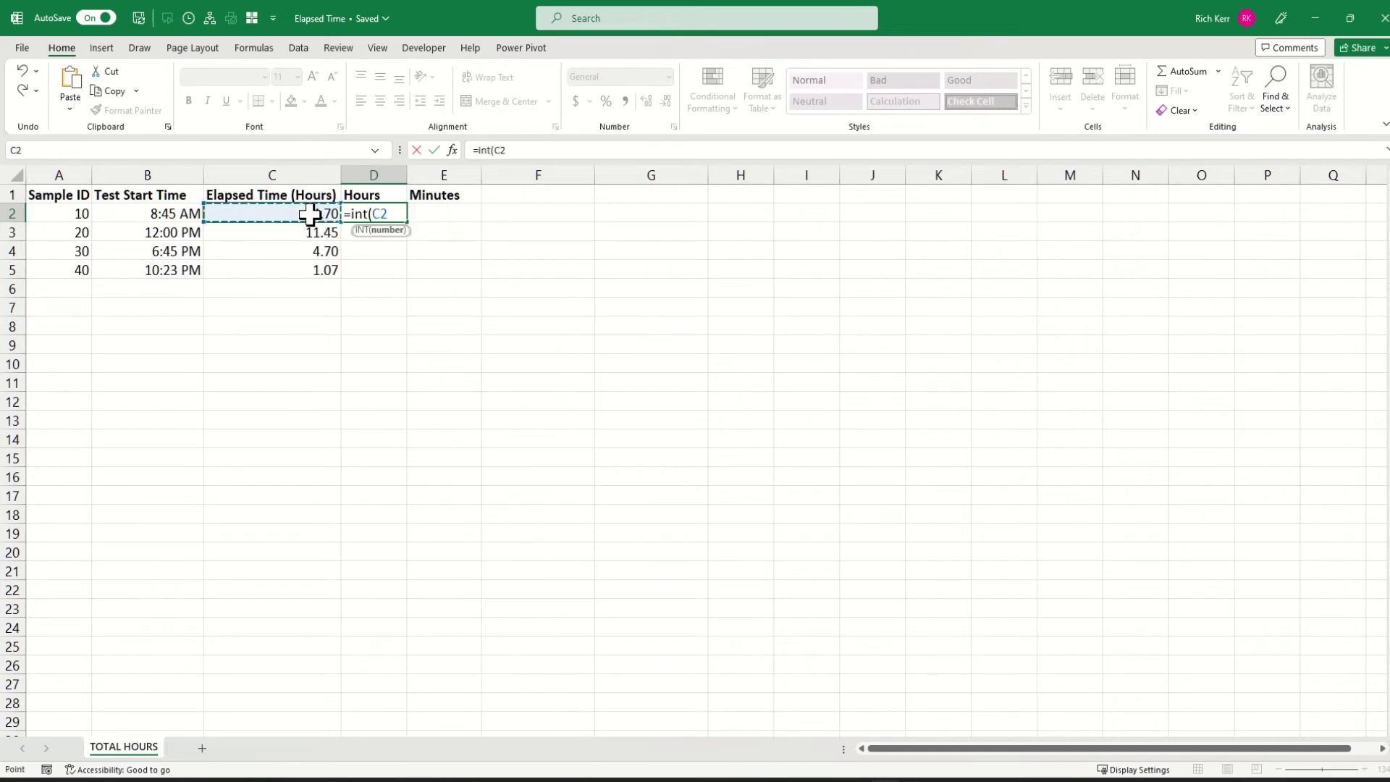
pyautogui.write(')')
pyautogui.press('Return')
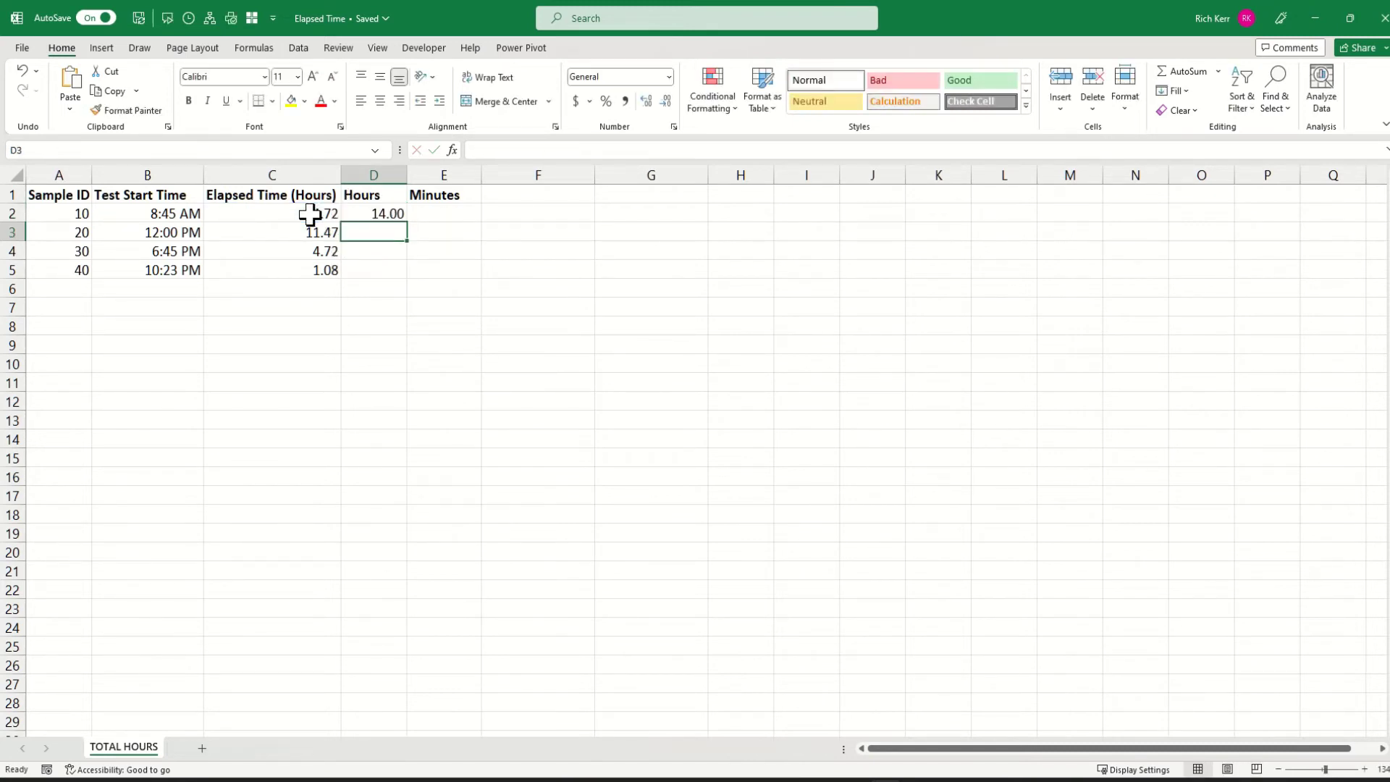
pyautogui.click(372, 216)
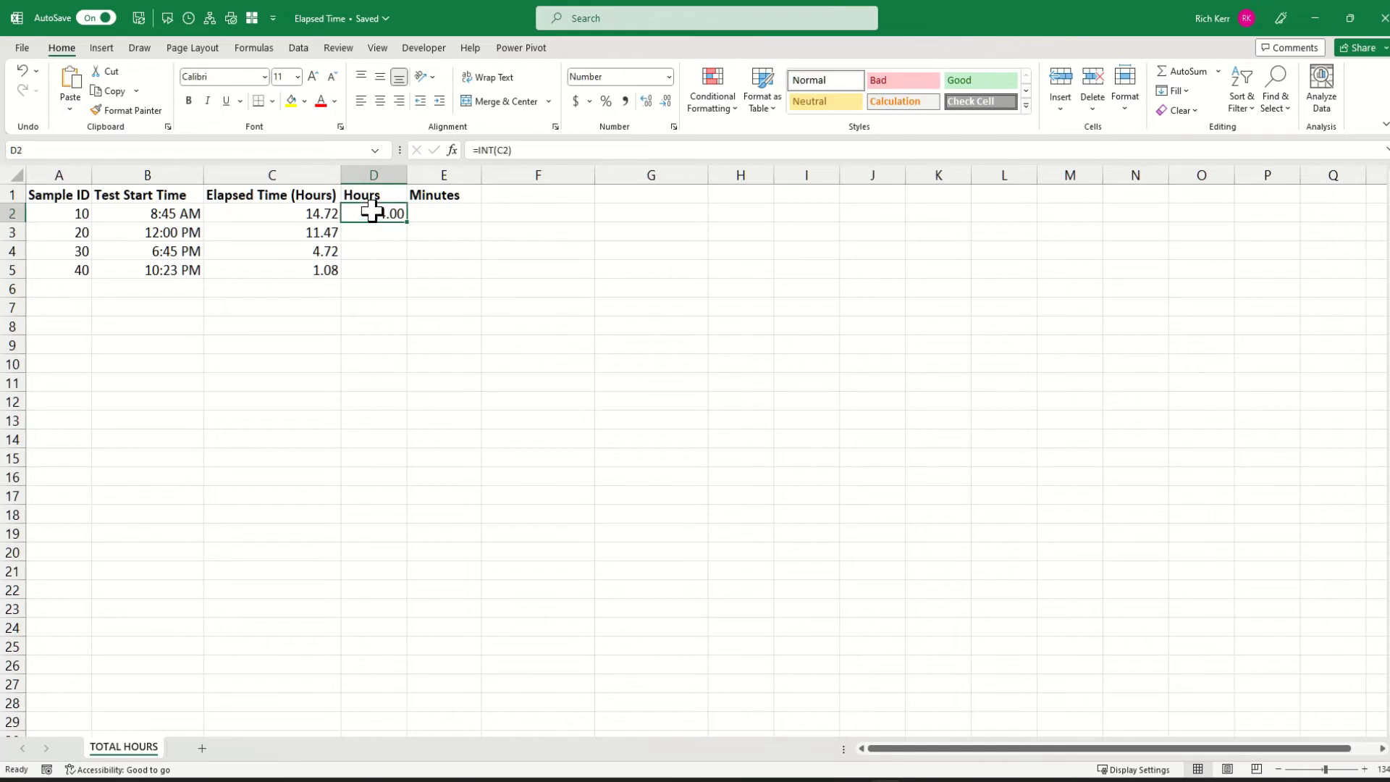
pyautogui.doubleClick(407, 226)
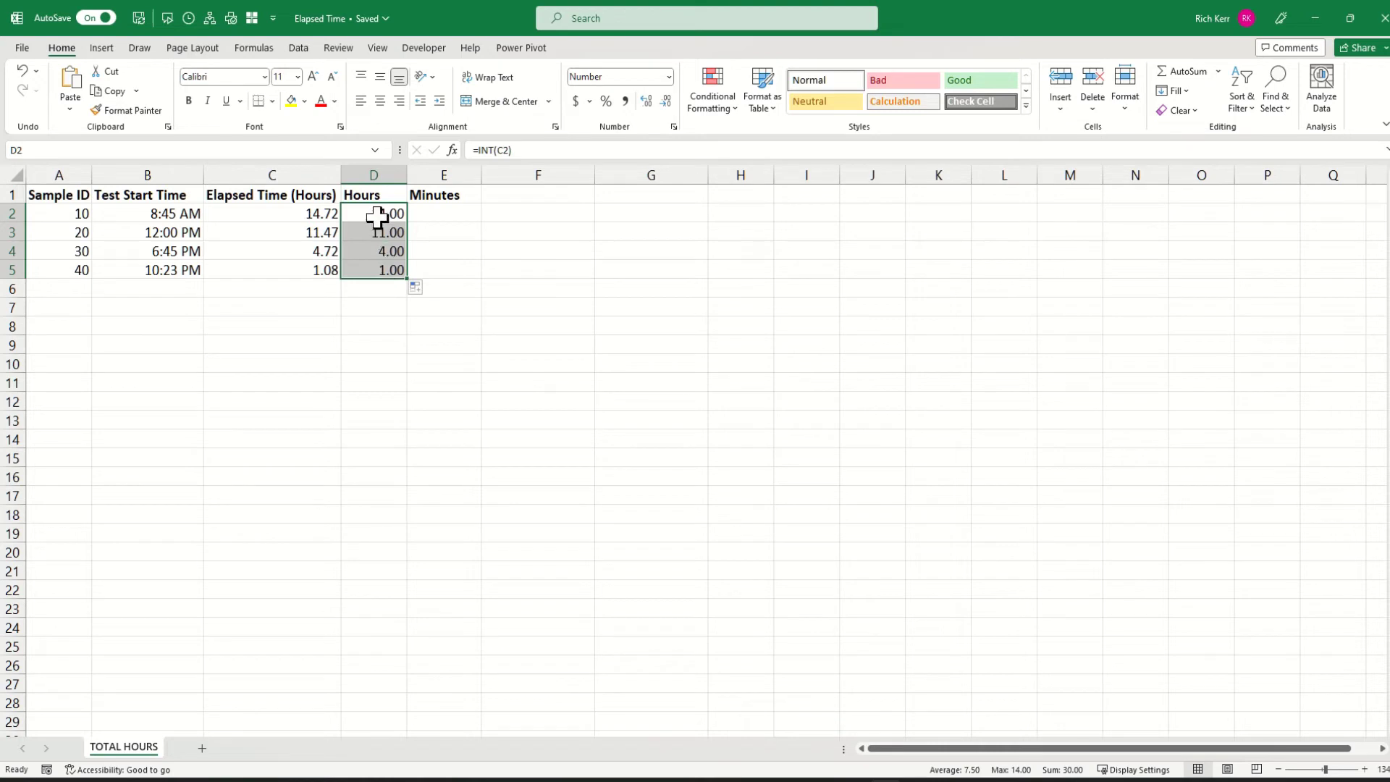
pyautogui.click(666, 101)
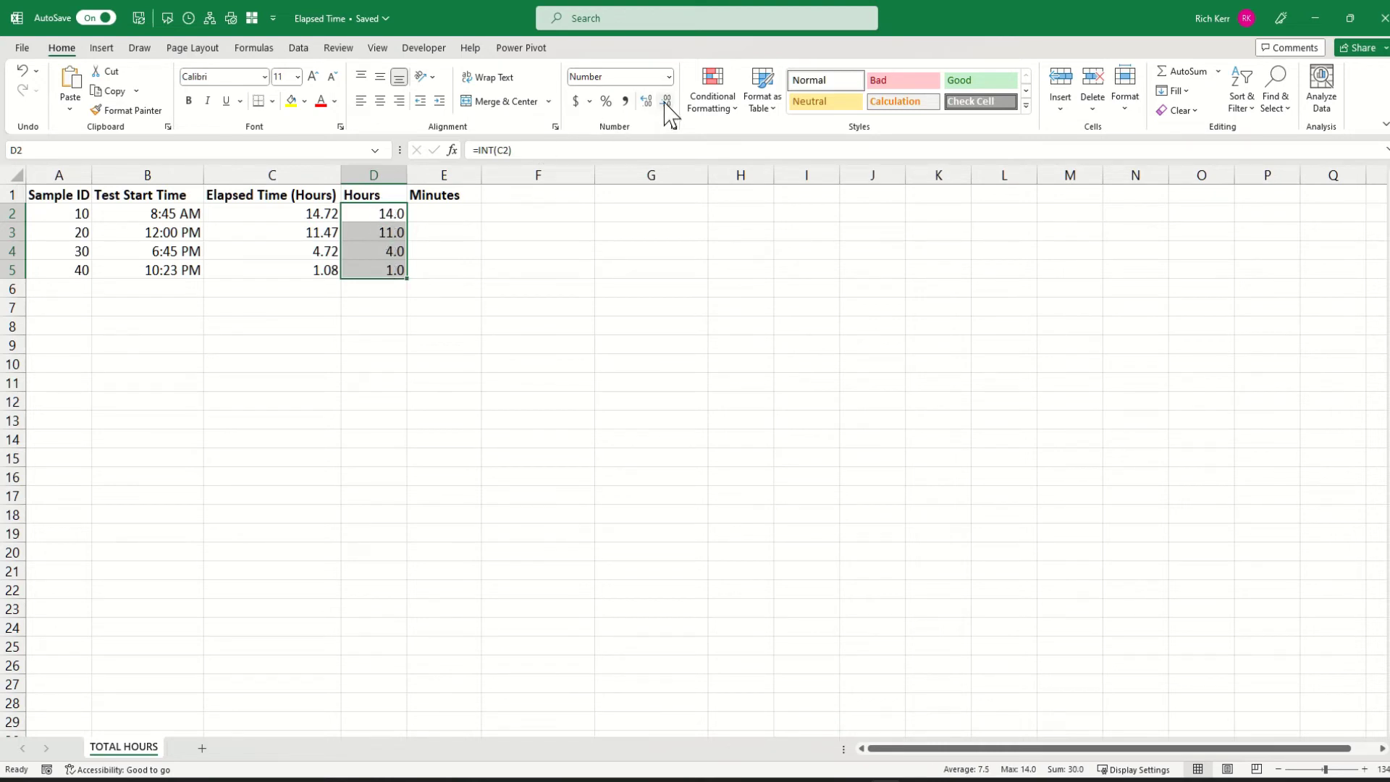
pyautogui.click(666, 102)
# Step: Enter =(C2-D2)*60 in E2 to convert leftover hours into 44 minutes
pyautogui.click(451, 211)
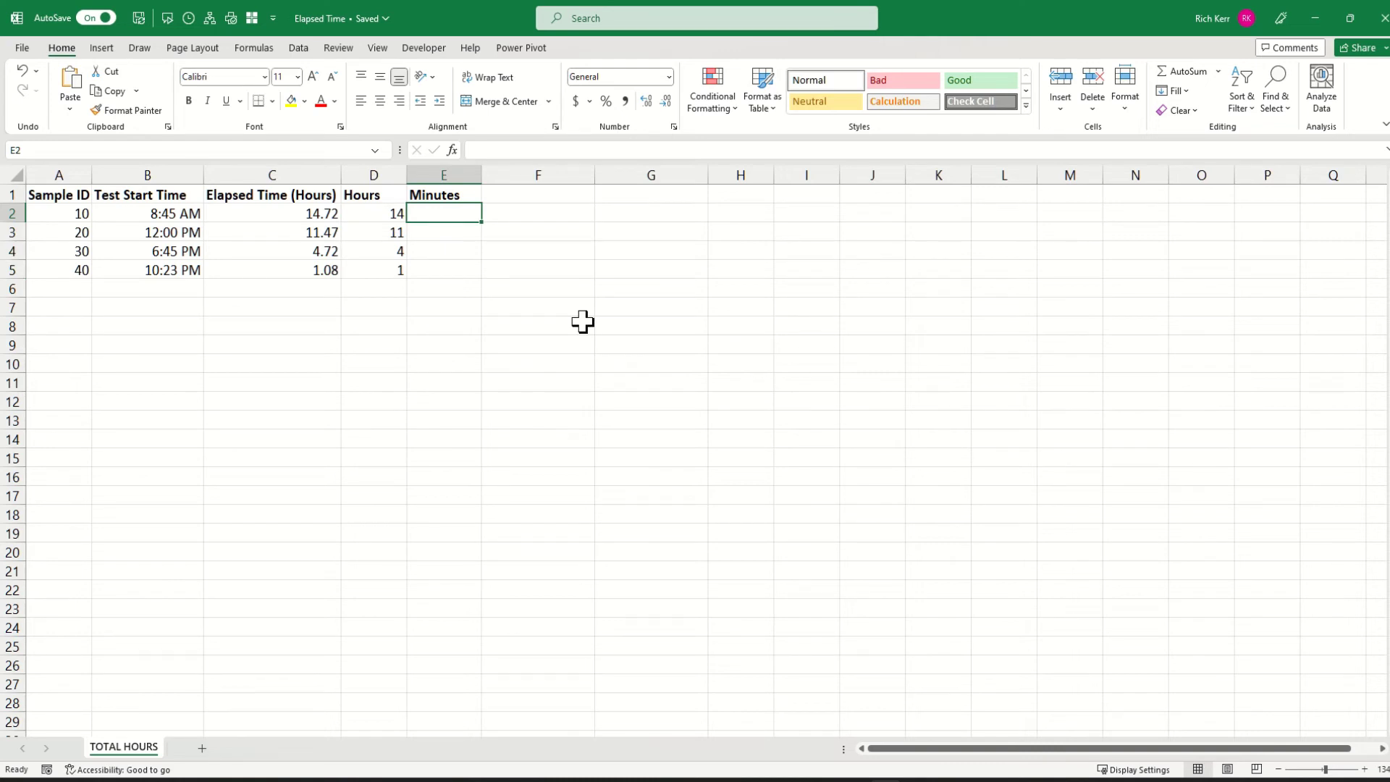
pyautogui.write('=(')
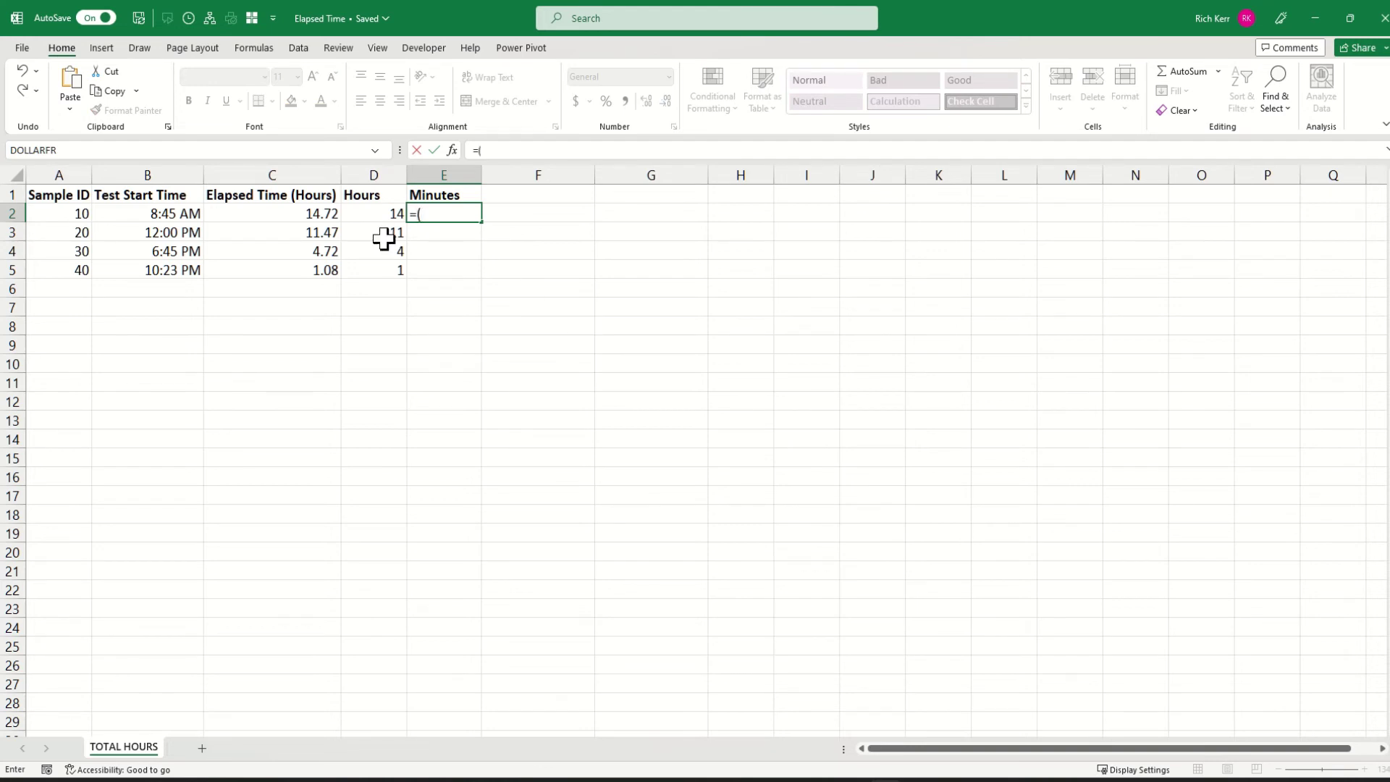
pyautogui.click(328, 213)
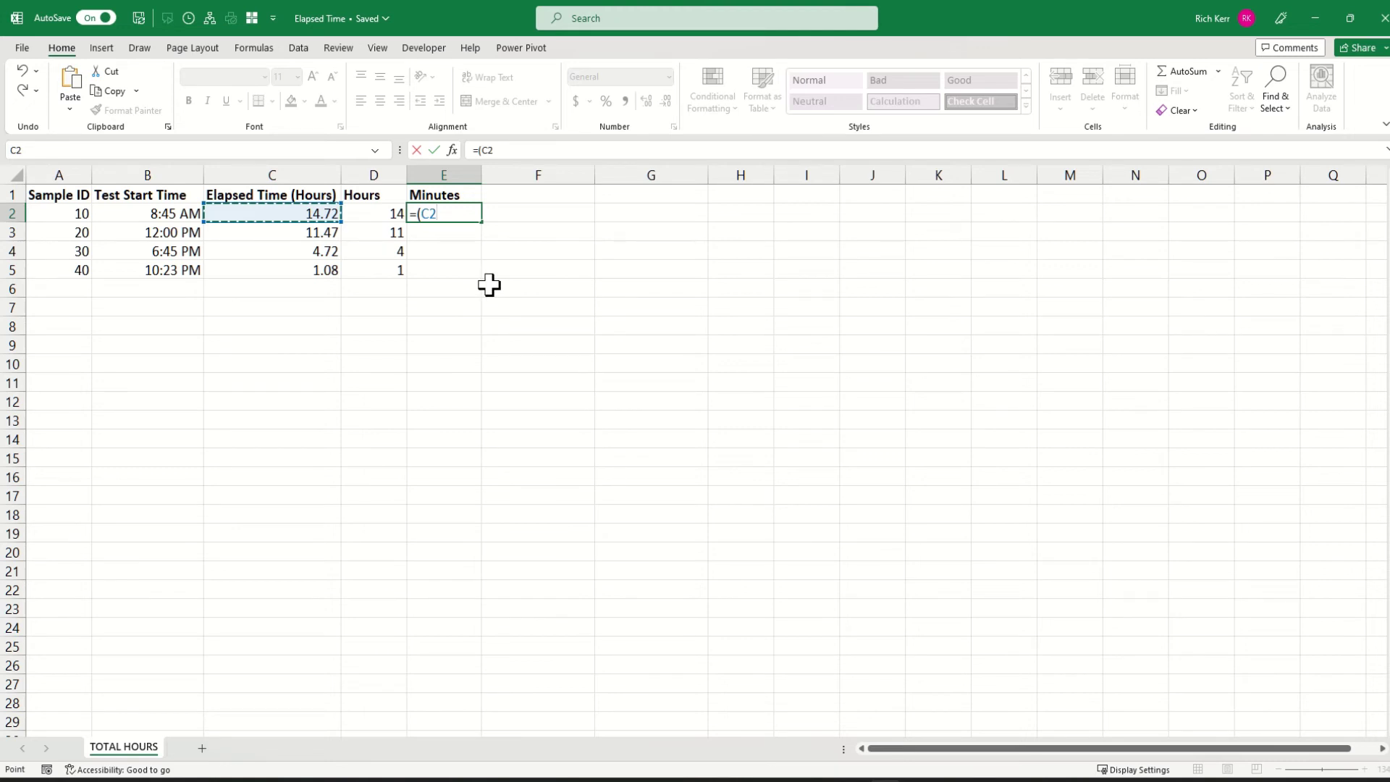
pyautogui.write('-')
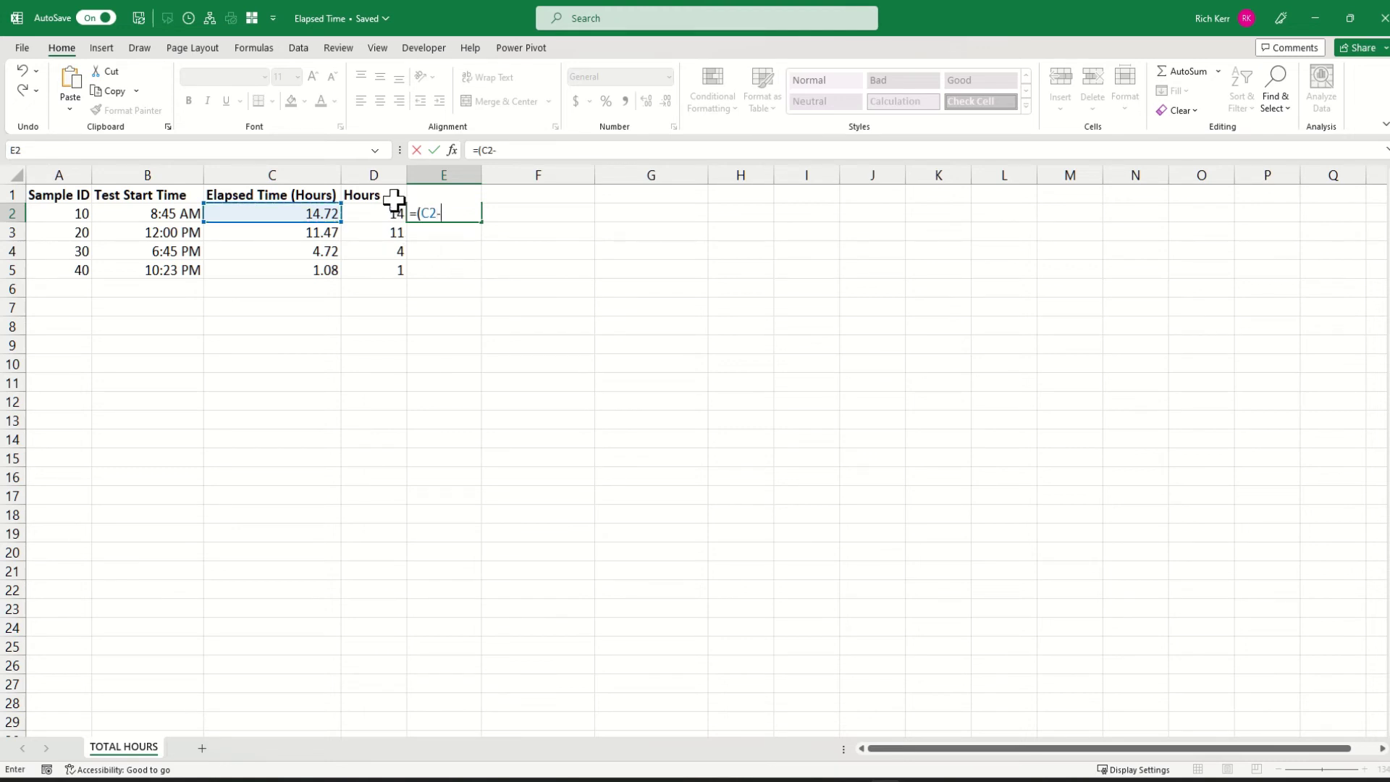
pyautogui.click(382, 217)
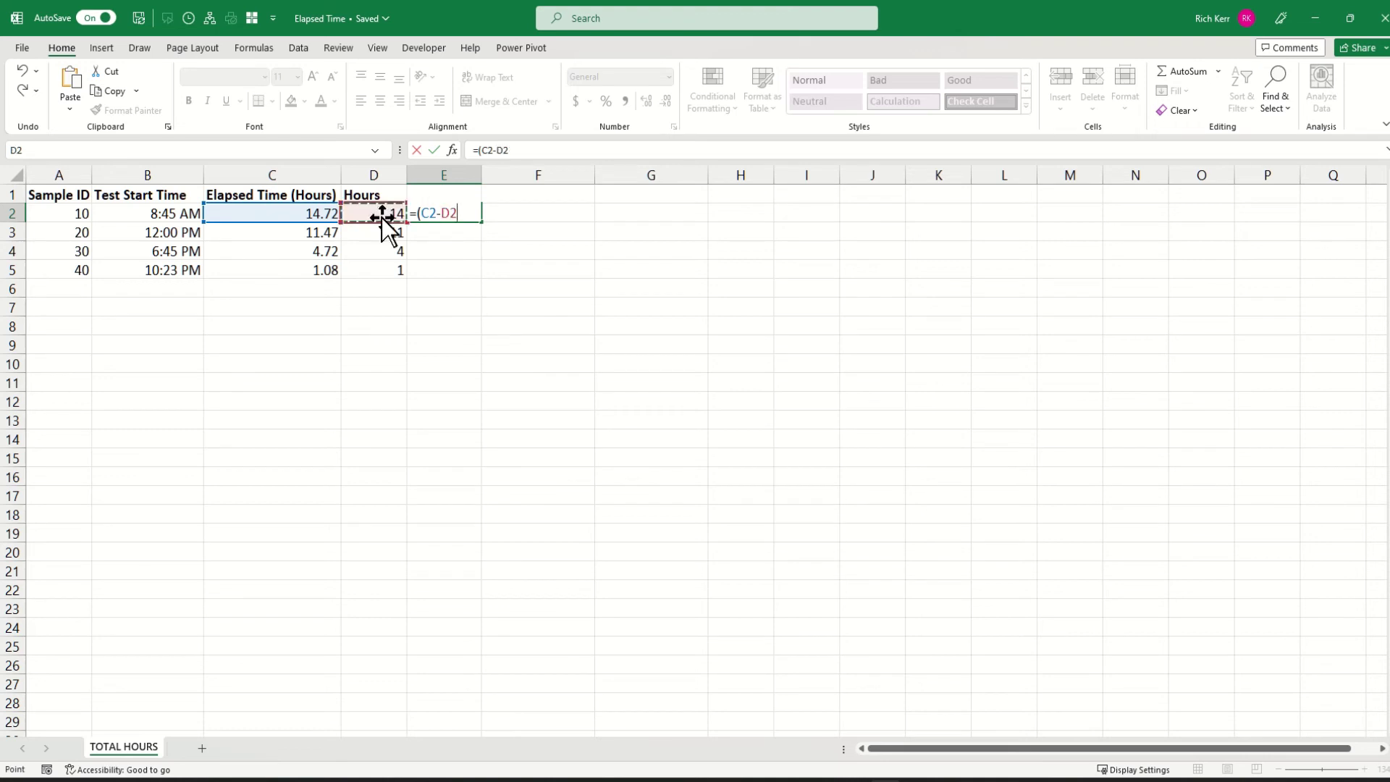
pyautogui.write(')')
pyautogui.press('Return')
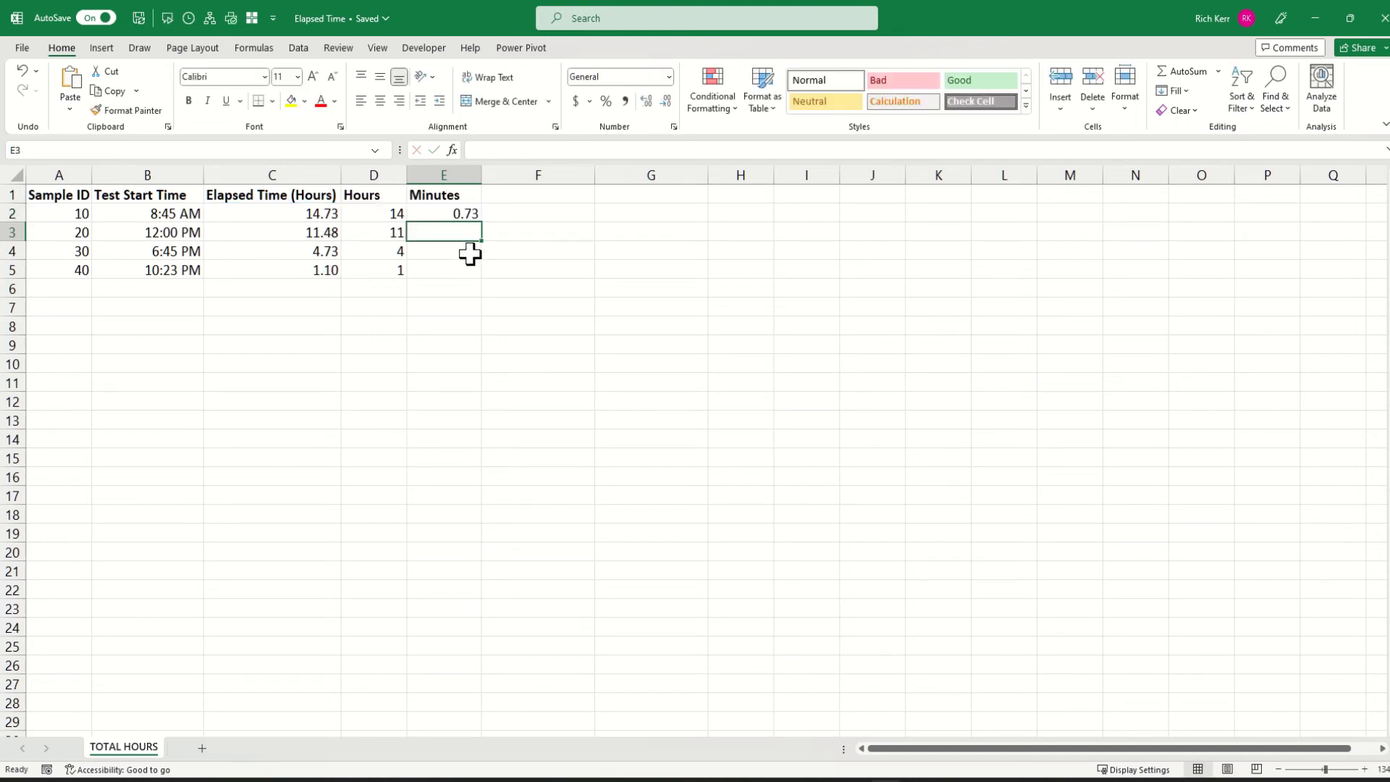
pyautogui.doubleClick(440, 210)
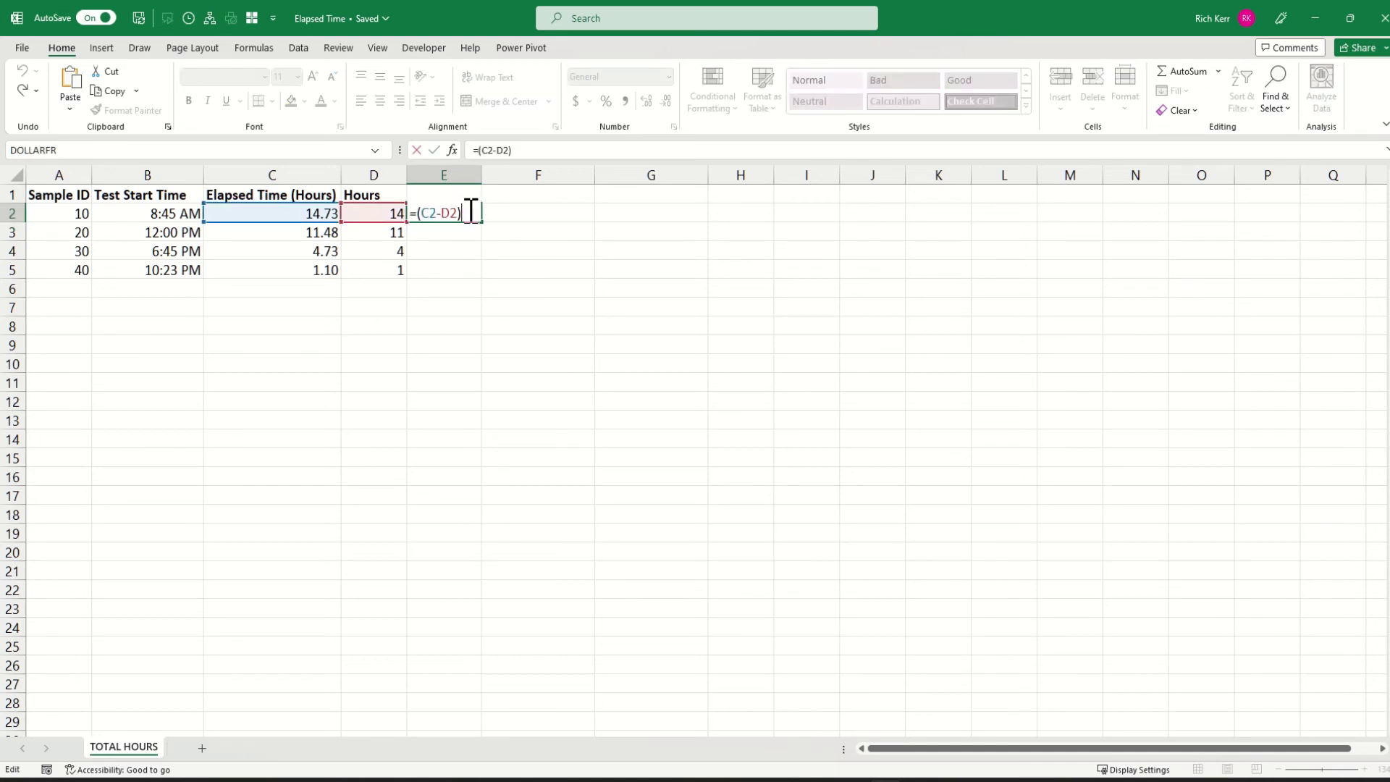
pyautogui.write('*60')
pyautogui.press('Return')
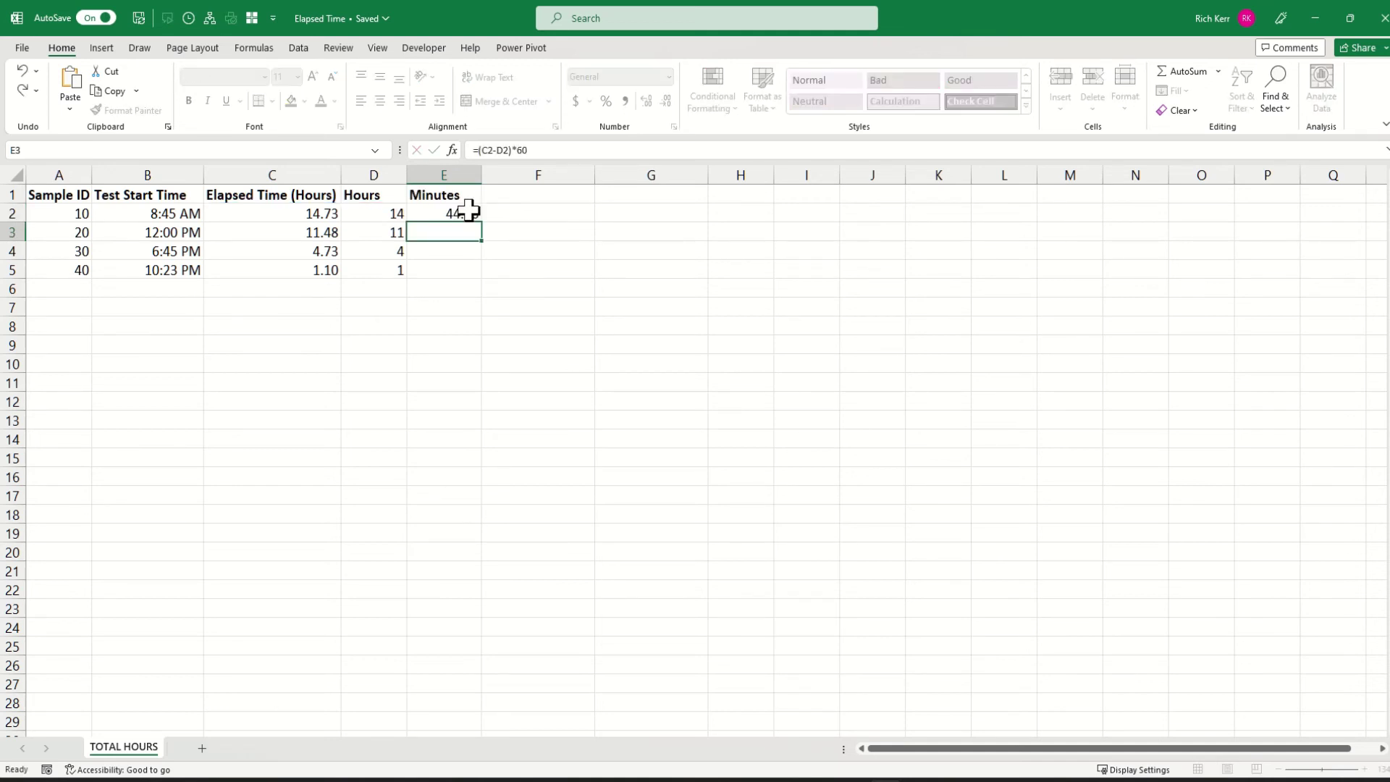
# Step: Fill the Minutes formula to E5 and remove decimals, showing 44, 29, 44, 6
pyautogui.click(457, 214)
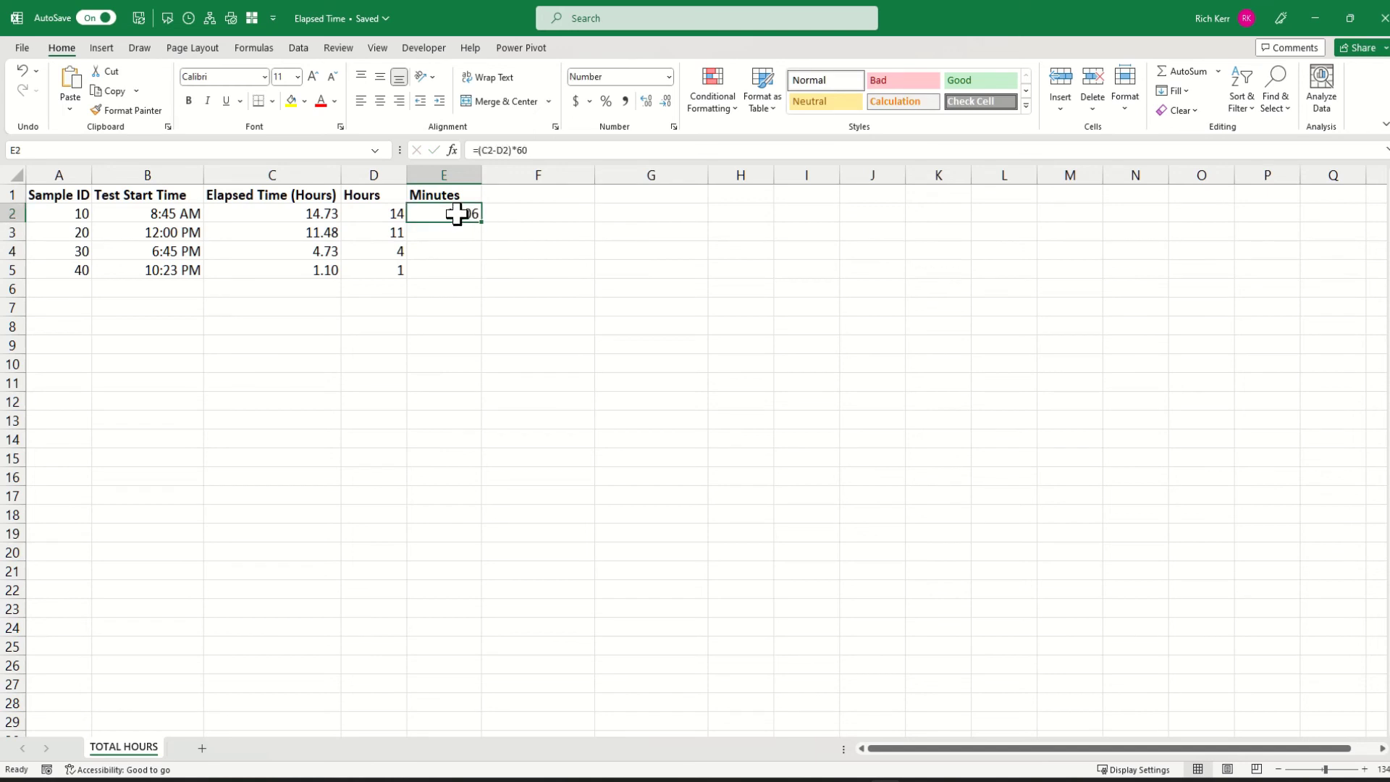
pyautogui.doubleClick(481, 220)
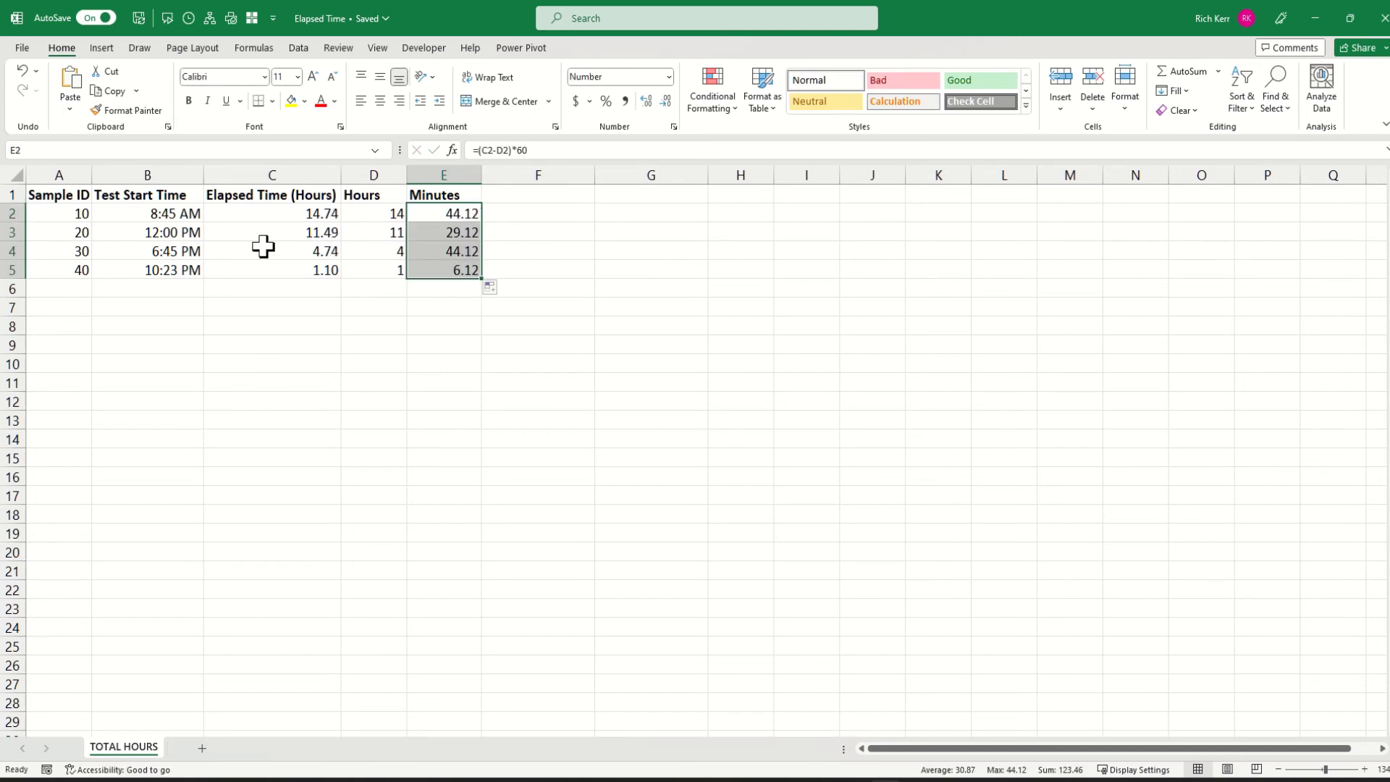
pyautogui.click(358, 220)
pyautogui.click(434, 210)
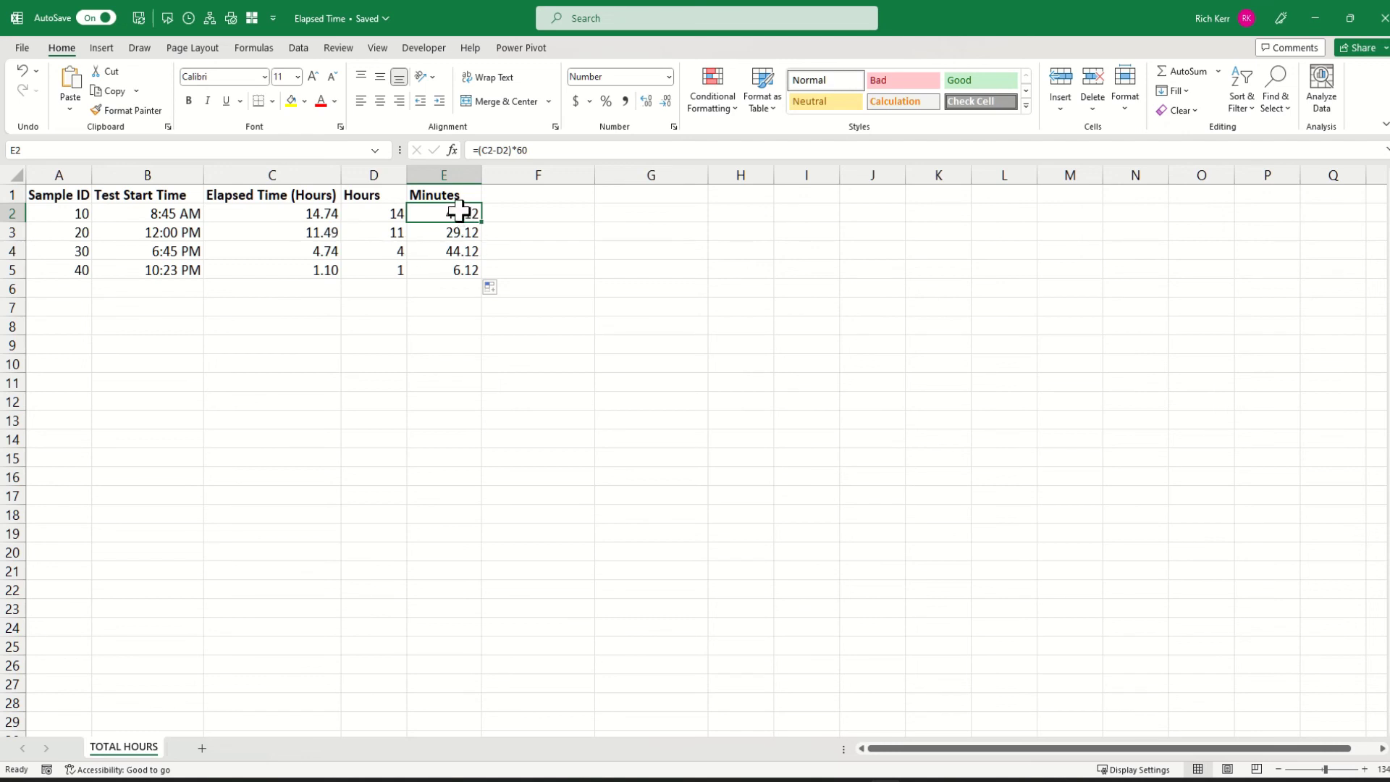
pyautogui.moveTo(458, 210); pyautogui.dragTo(456, 265)
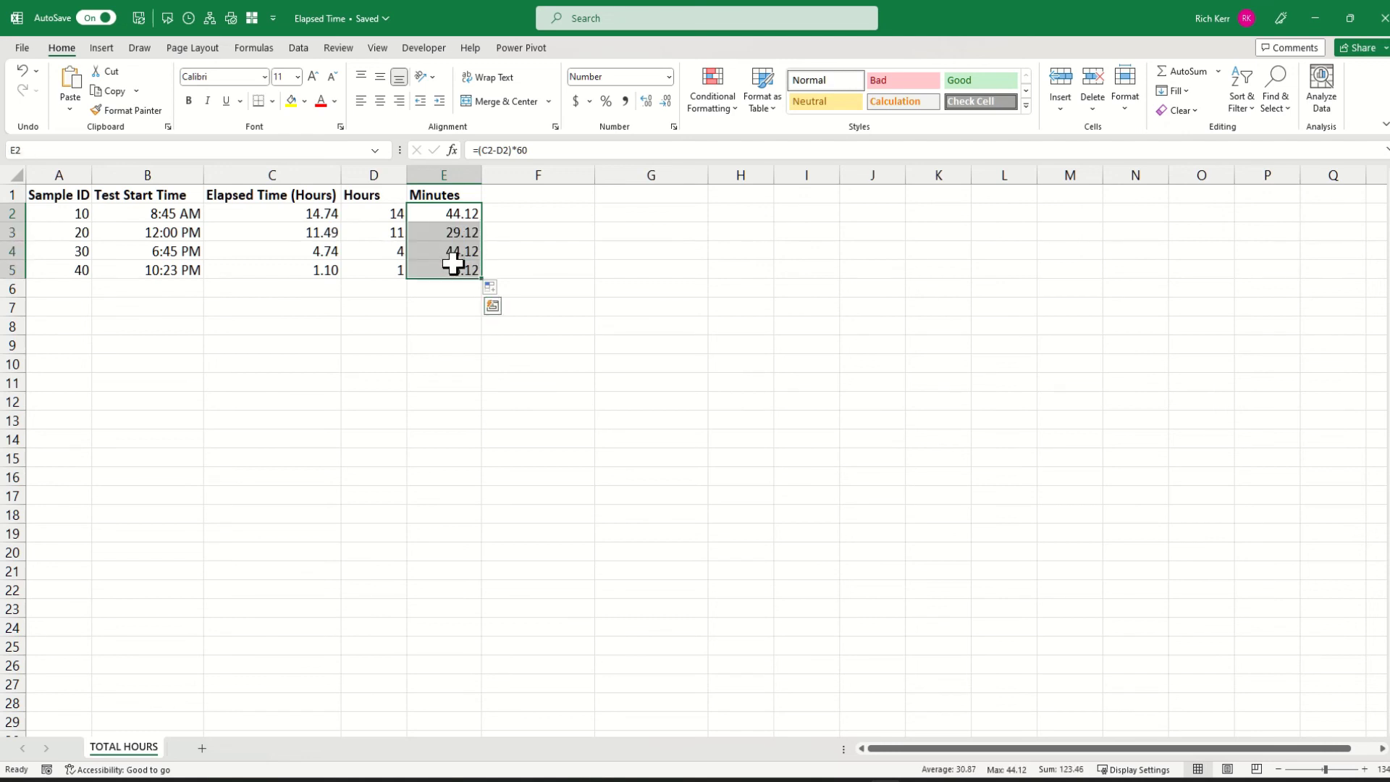
pyautogui.click(664, 102)
pyautogui.click(664, 103)
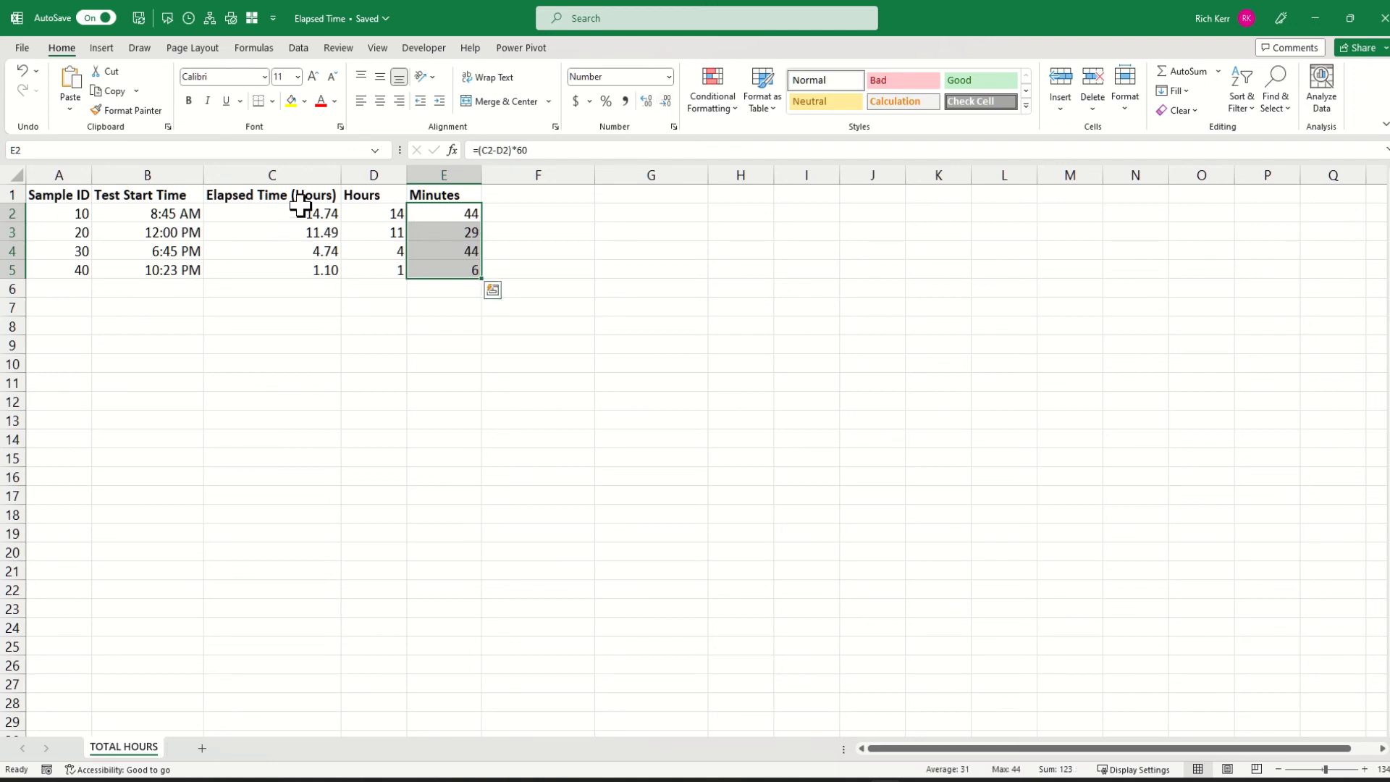
pyautogui.click(165, 218)
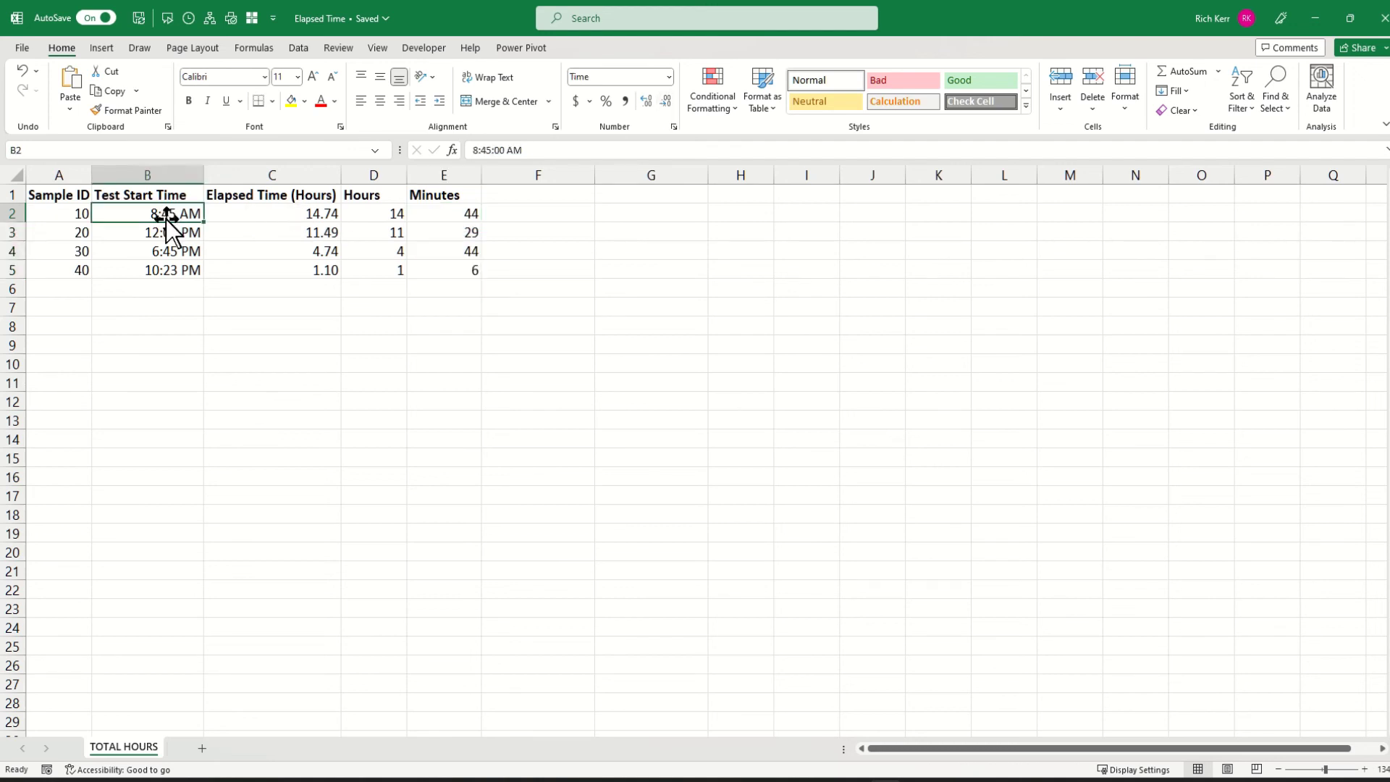
pyautogui.click(293, 210)
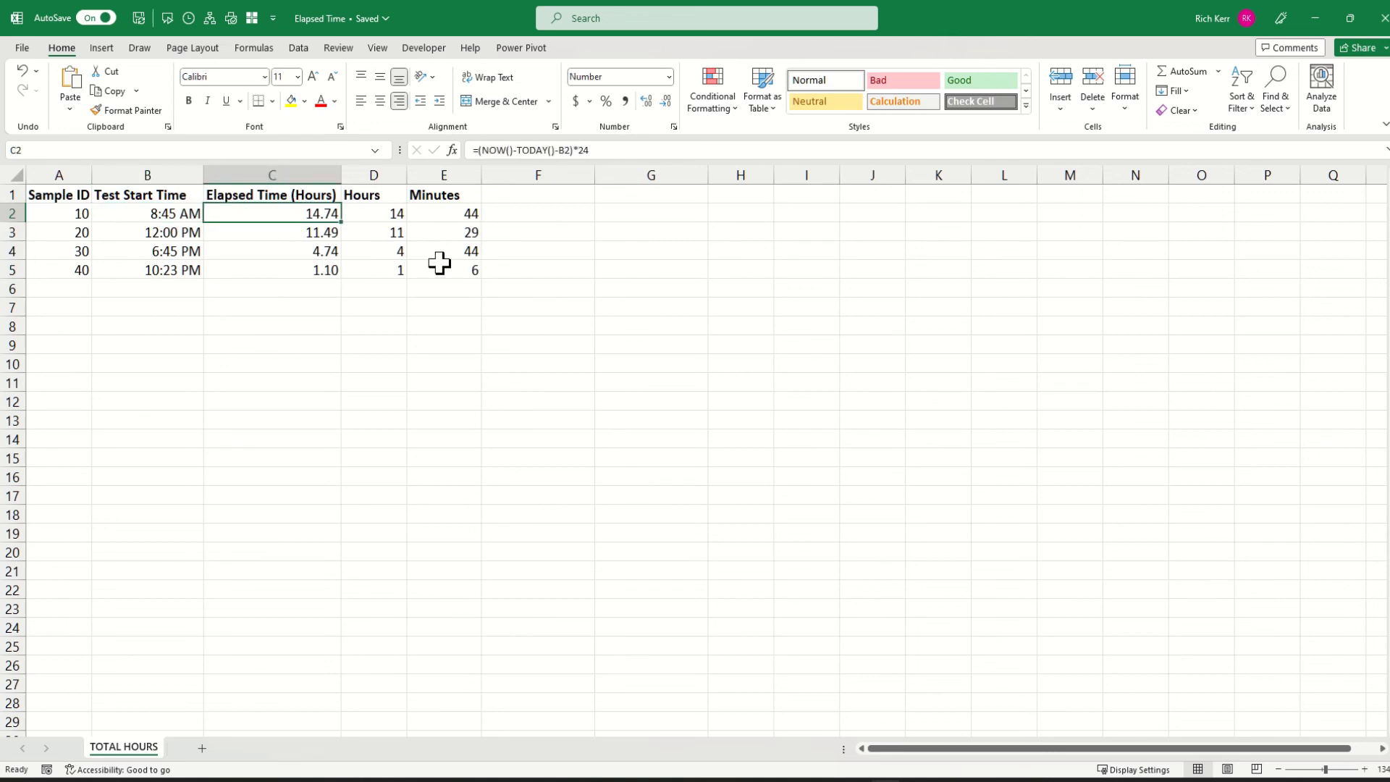
pyautogui.click(388, 213)
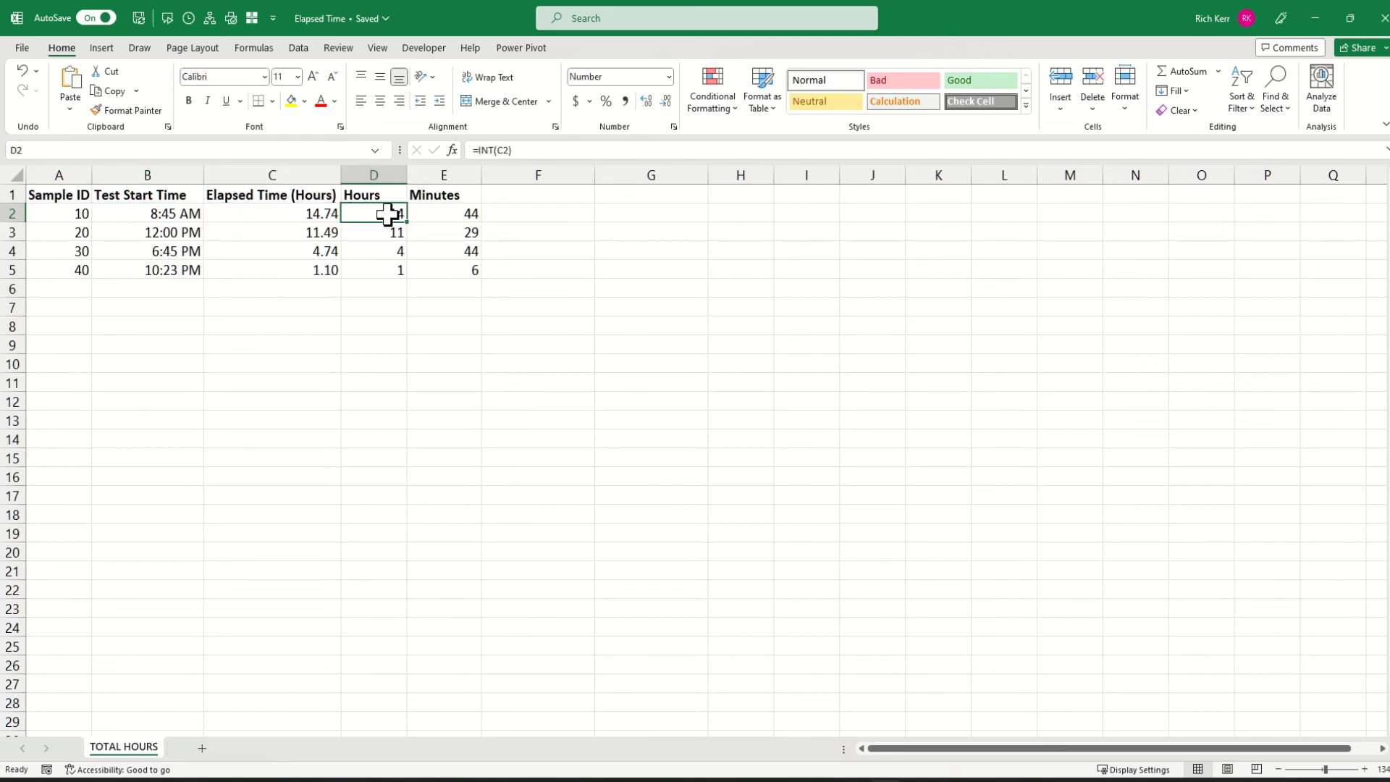
pyautogui.click(458, 210)
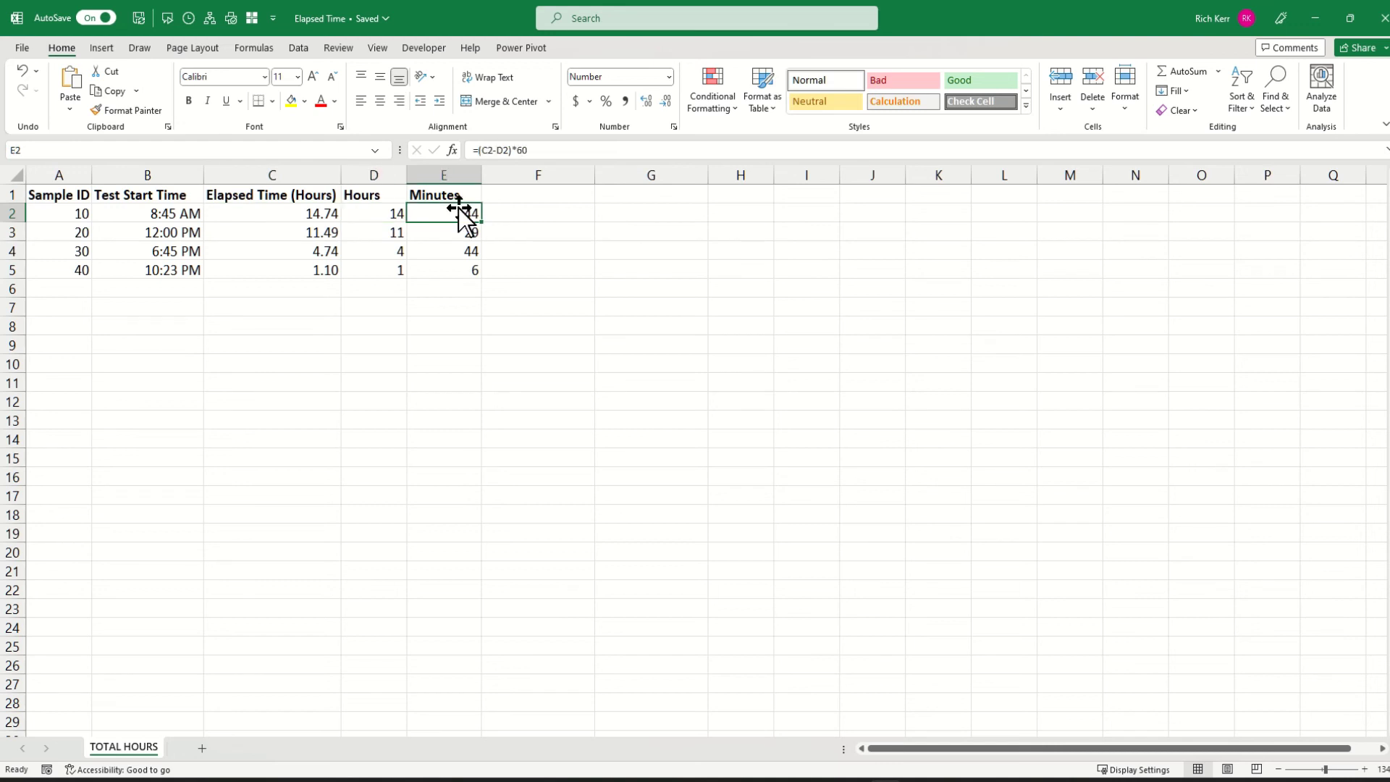